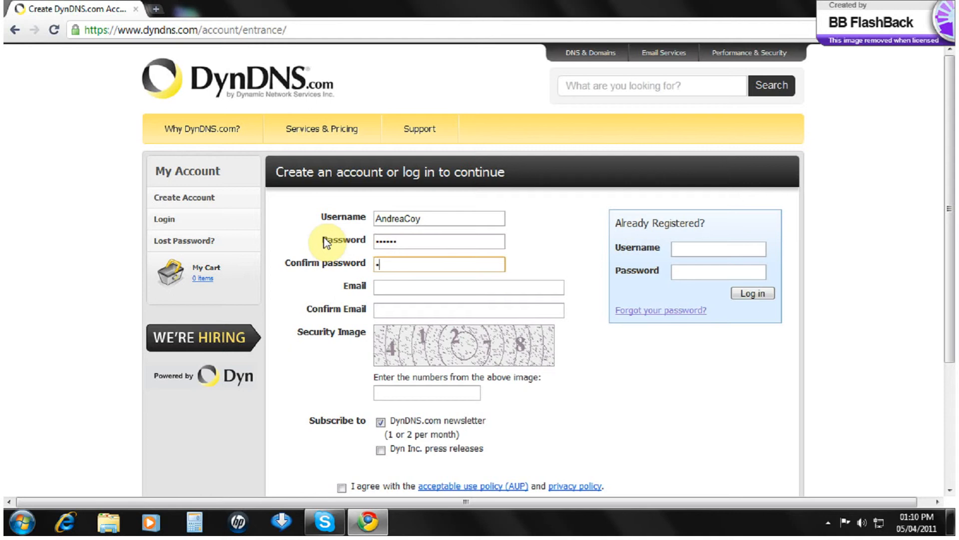
Step: Enter and confirm the account e-mail, fill in the security-image numbers, accept the policies and create the account
left_click(385, 288)
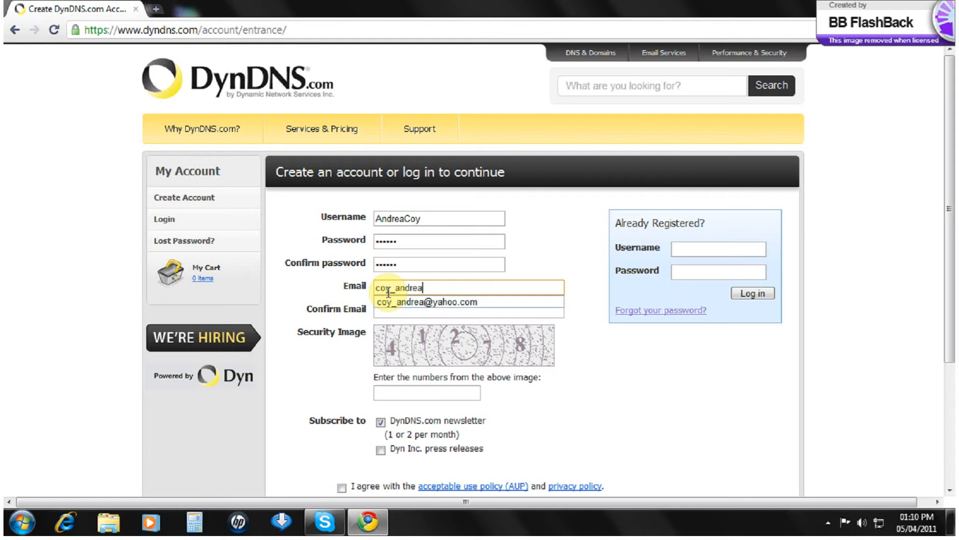
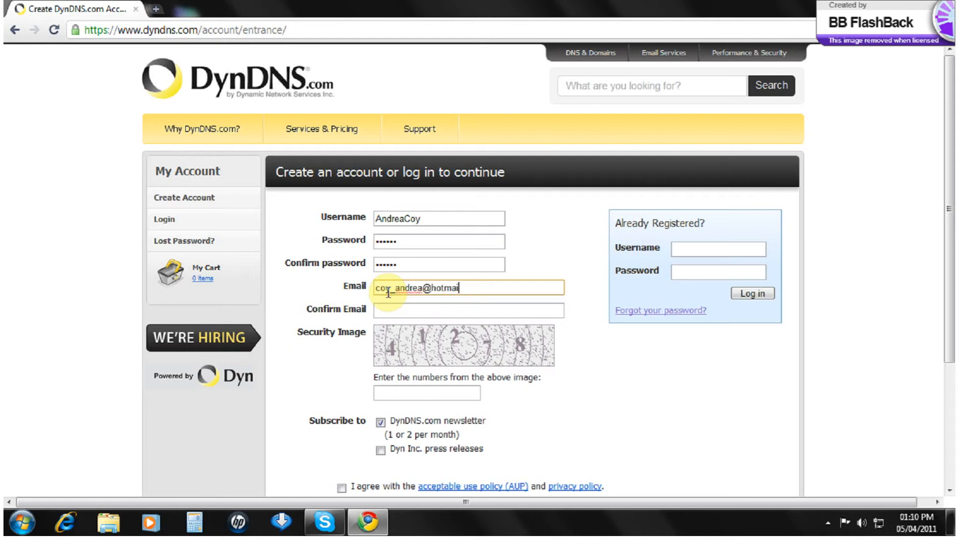
key("Tab")
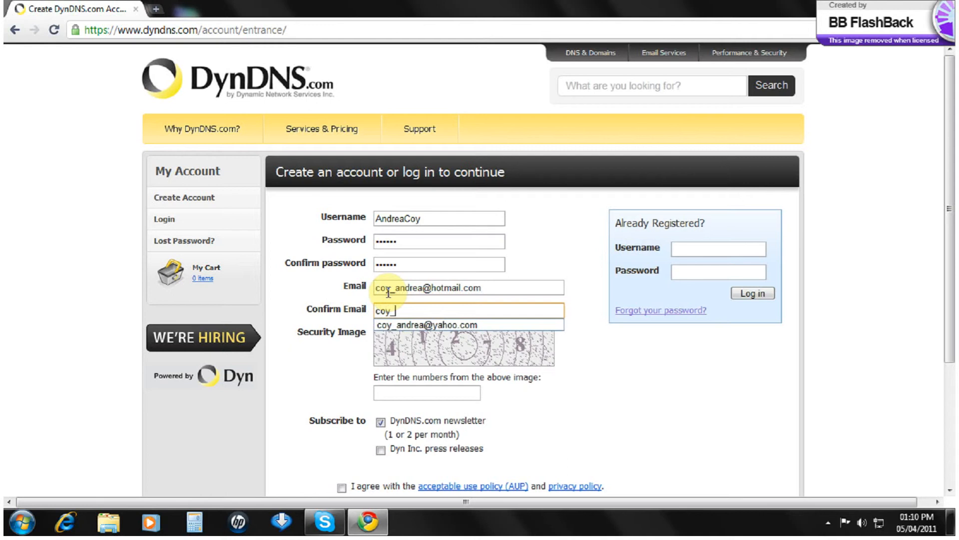
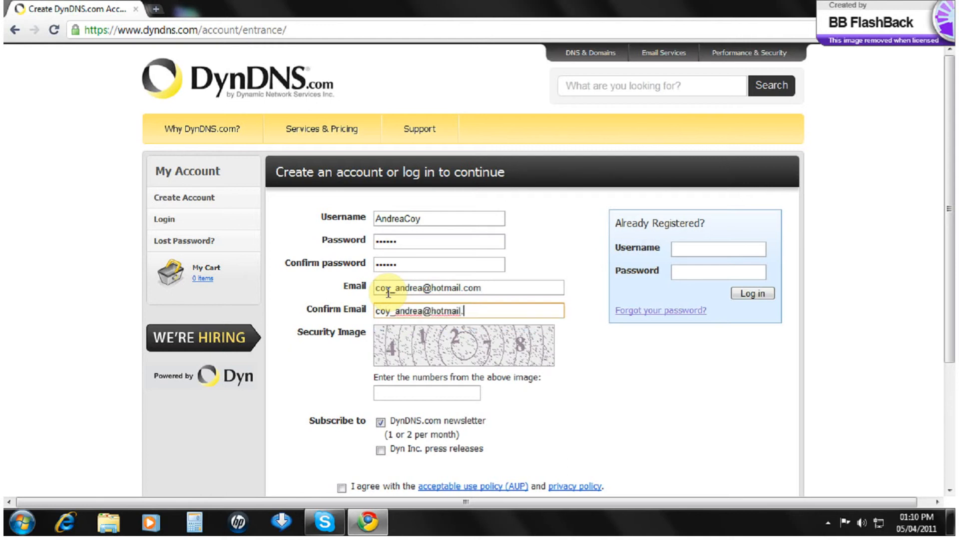
left_click(418, 391)
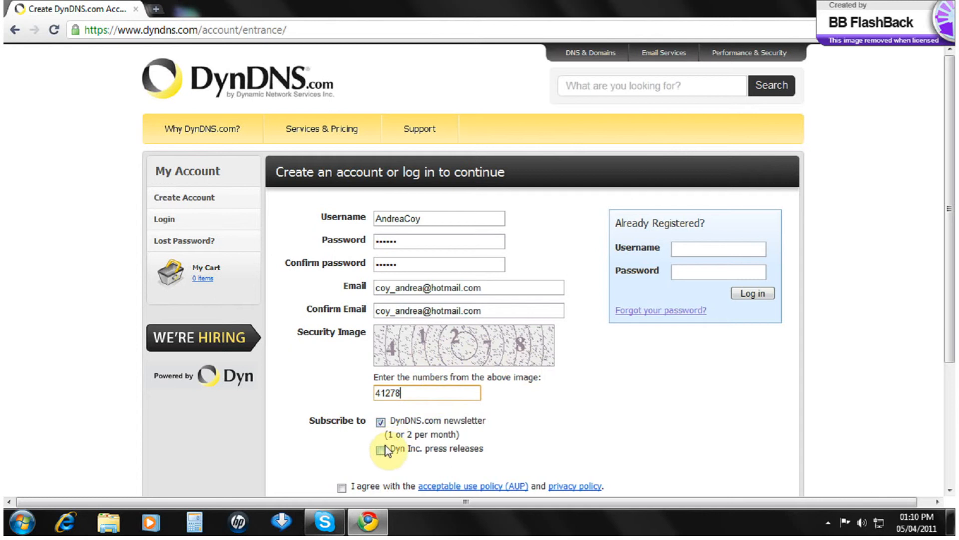
scroll(388, 447, "down", 2)
left_click(342, 419)
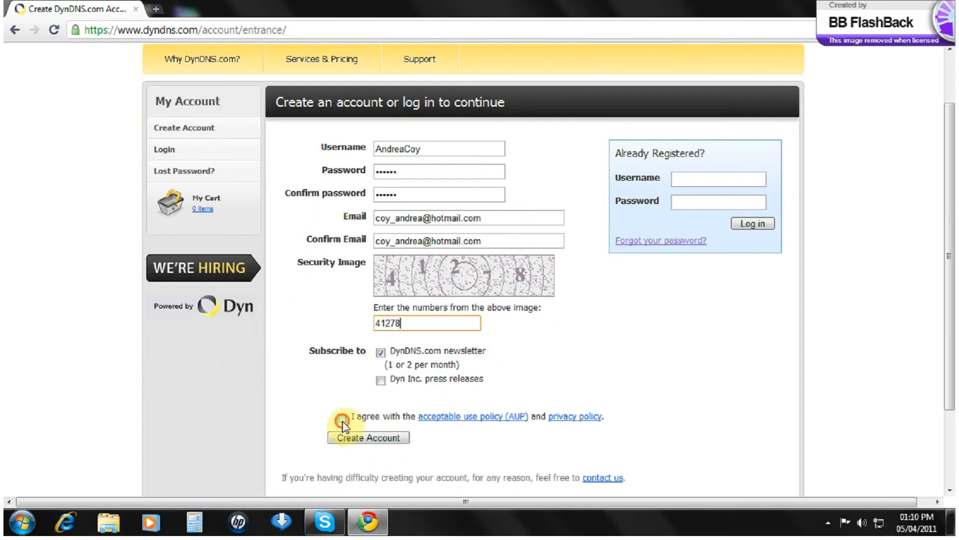
left_click(354, 442)
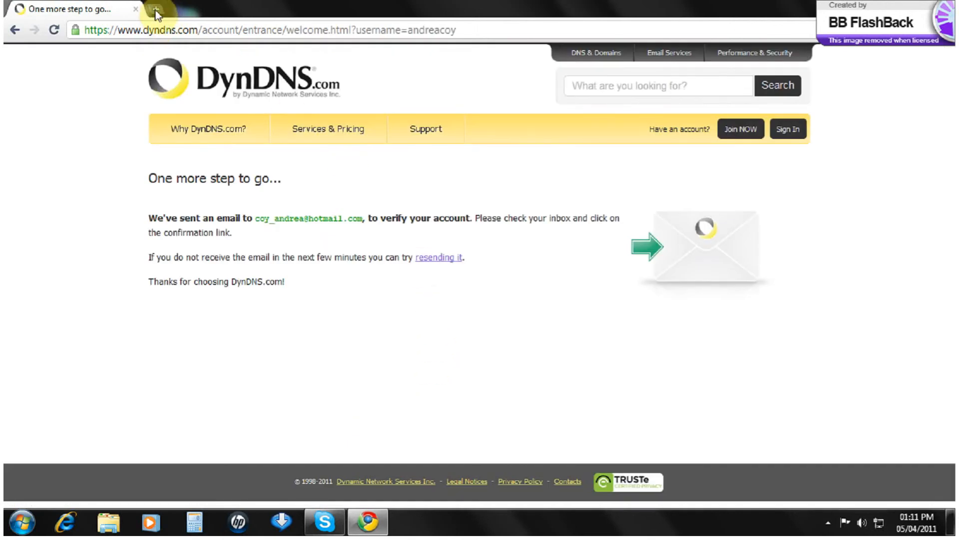
Step: Go to hotmail.com and sign in with the account e-mail and password
left_click(121, 31)
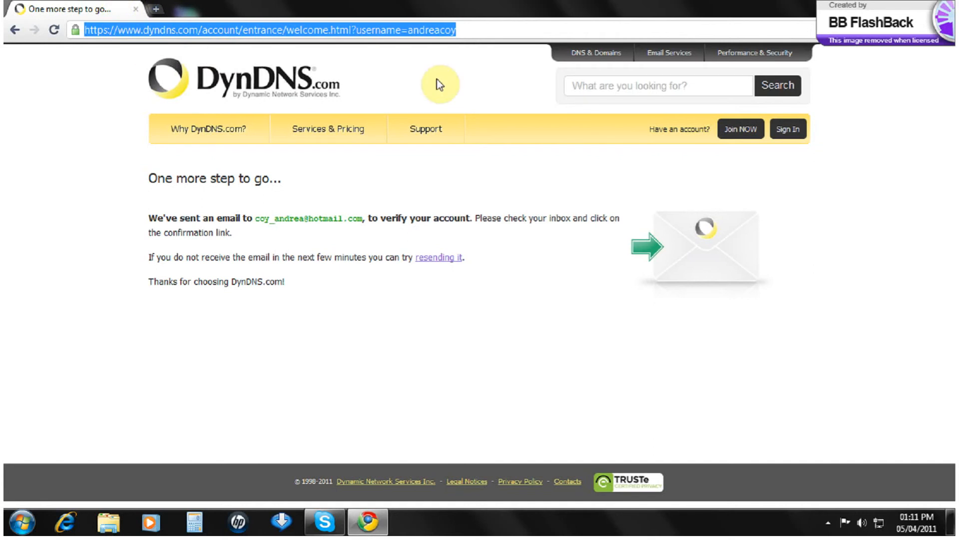
type("hotmai")
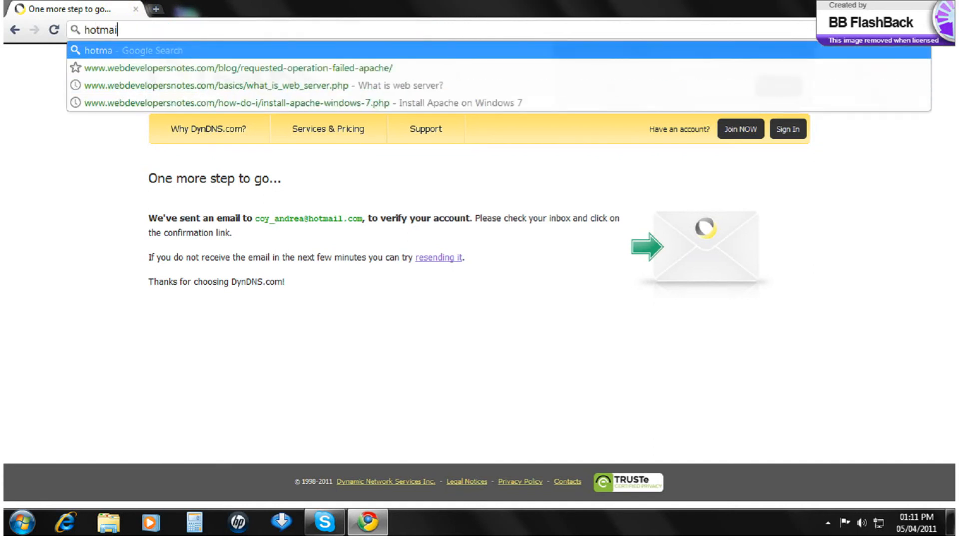
type("l.com")
key("Return")
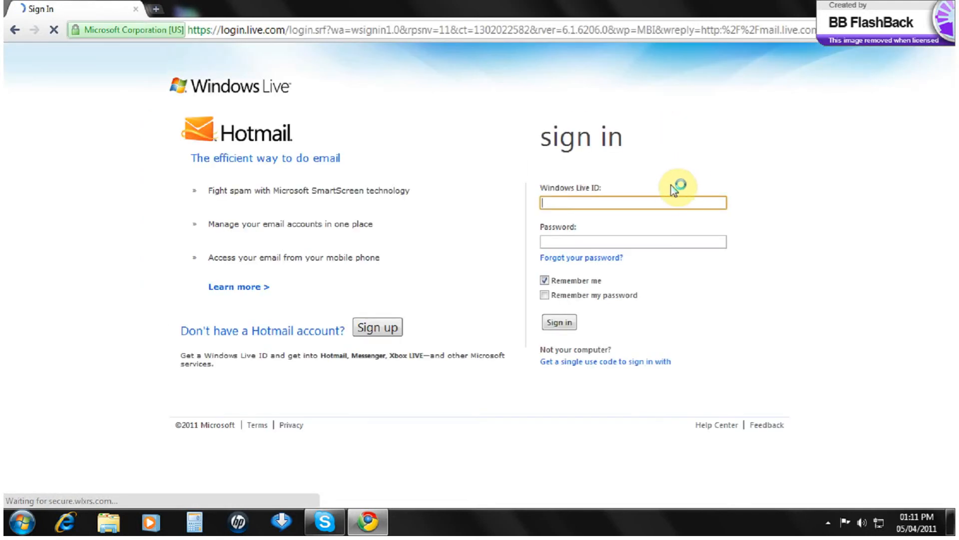
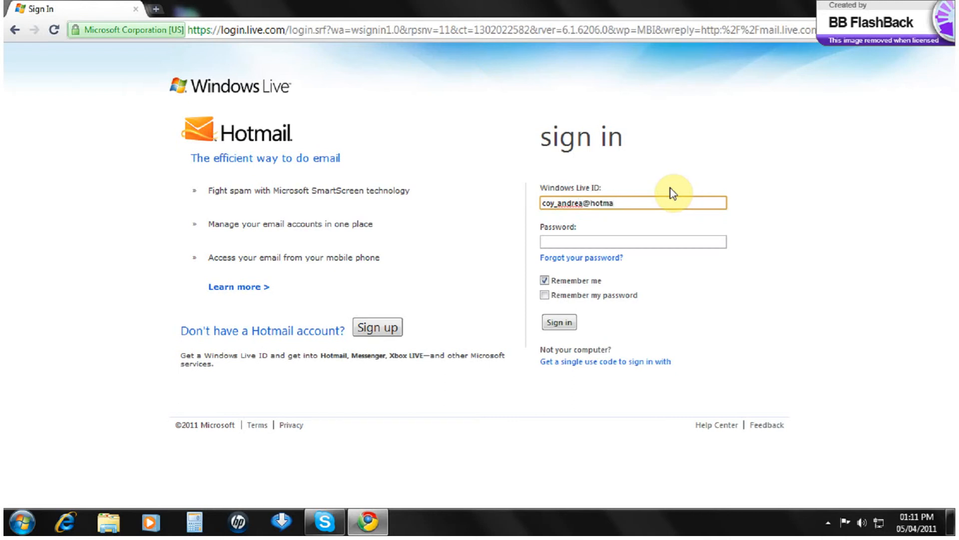
key("Tab")
type("•••••••••••••••")
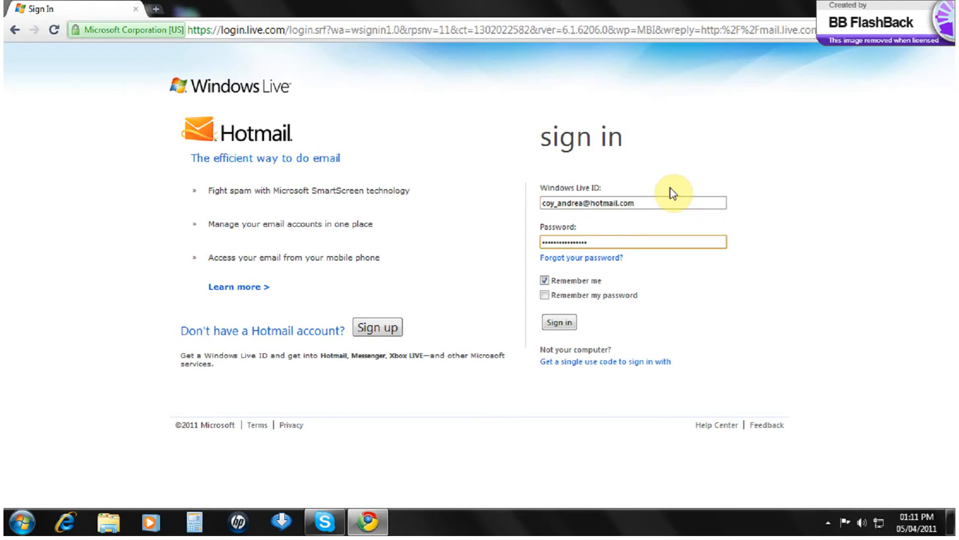
left_click(559, 322)
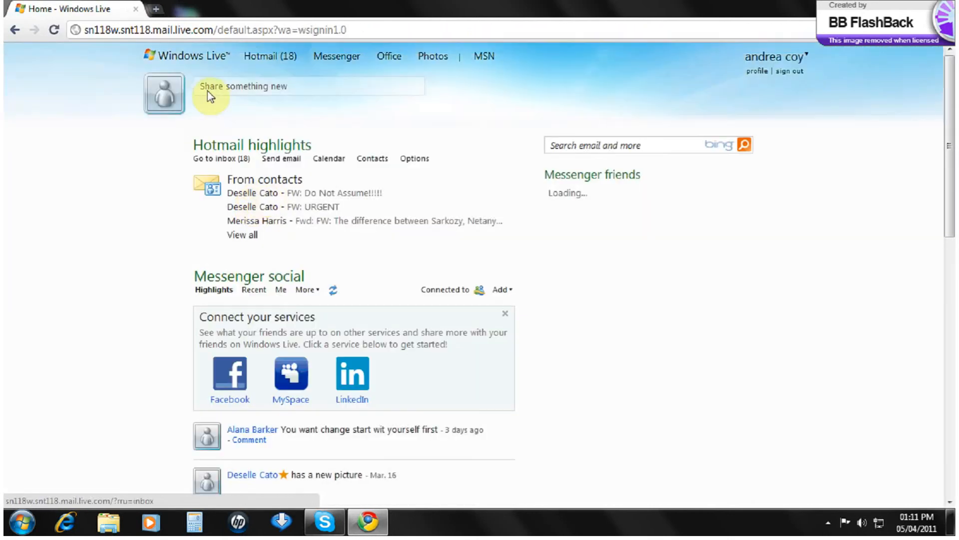
Step: Open the DynDNS e-mail, always show its content, and open the confirmation link in a new tab
left_click(275, 56)
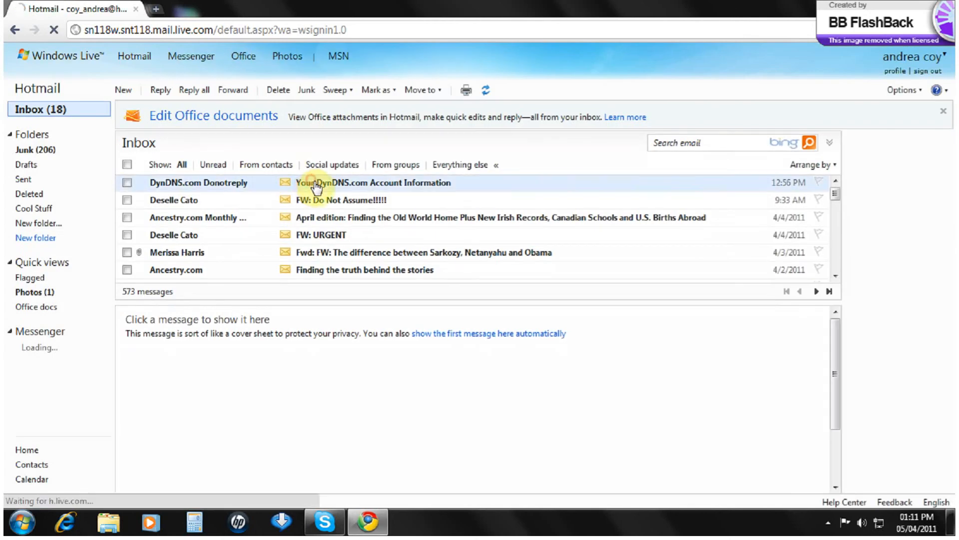
scroll(358, 360, "down", 1)
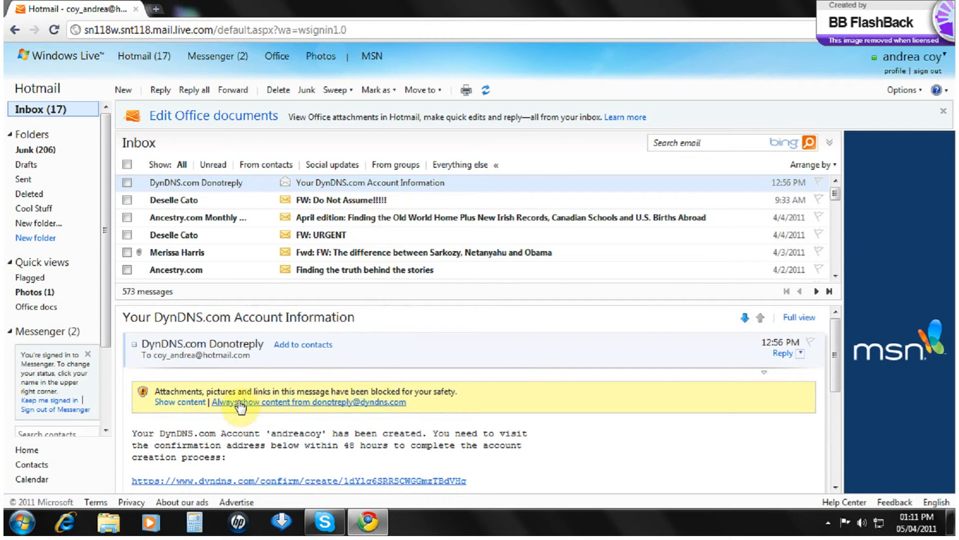
left_click(310, 402)
scroll(349, 386, "down", 3)
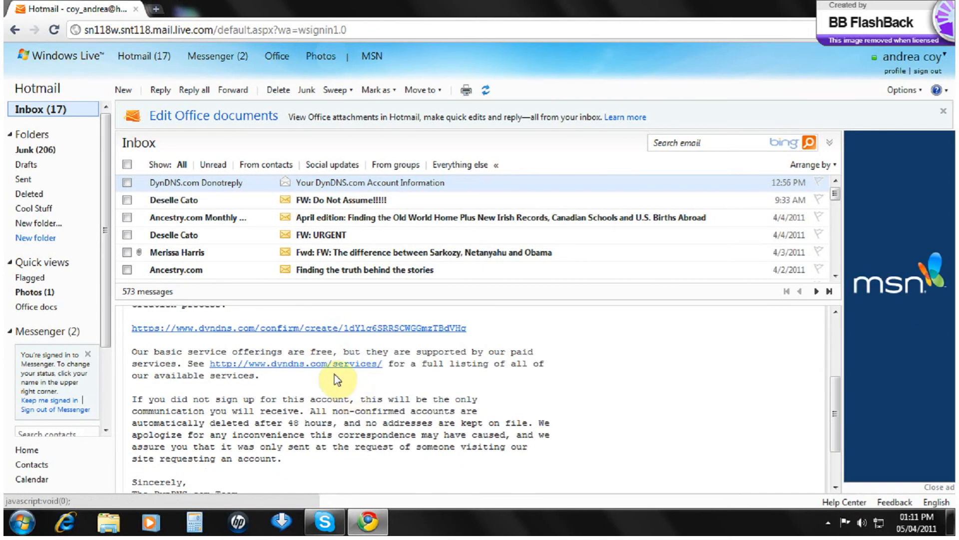
right_click(318, 332)
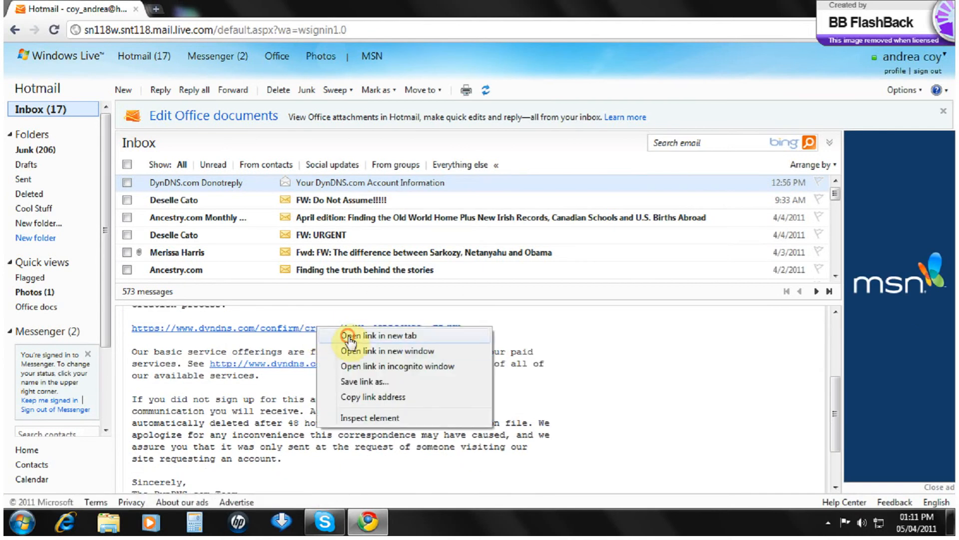
left_click(340, 336)
left_click(220, 9)
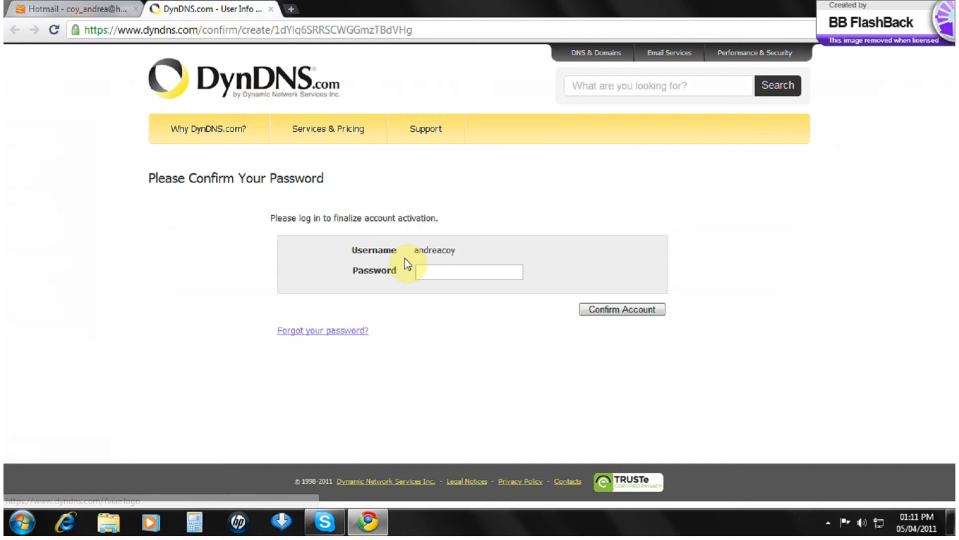
Step: Enter the password to confirm the DynDNS account, then go to My Account
left_click(423, 274)
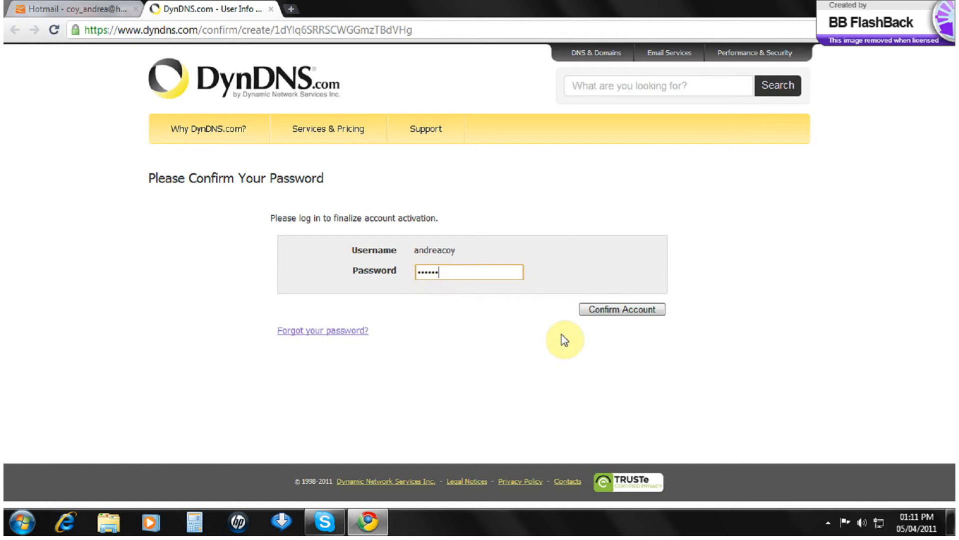
left_click(603, 310)
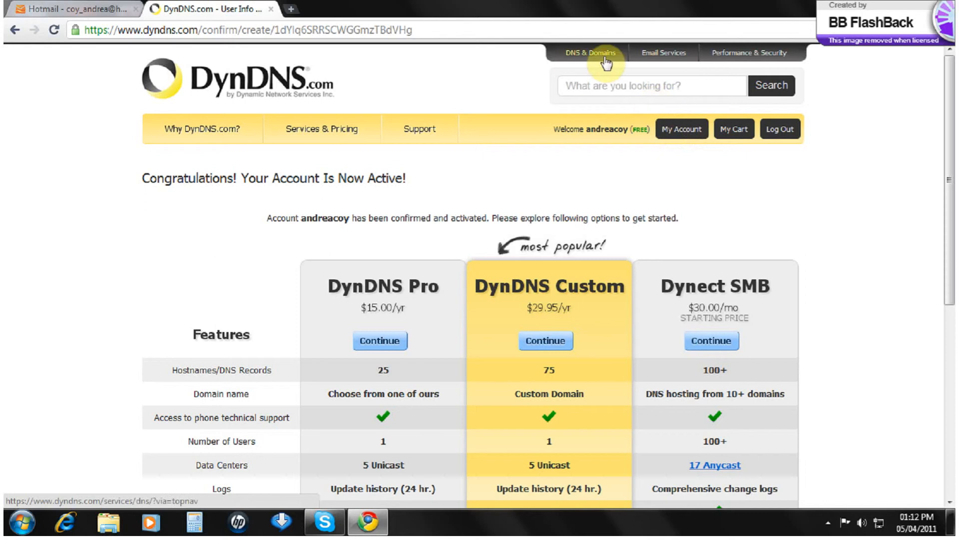
left_click(674, 128)
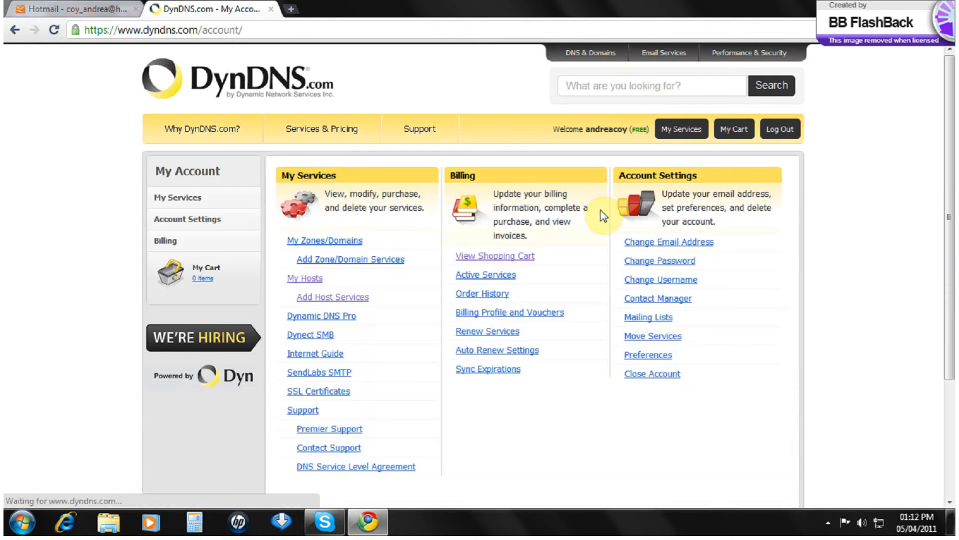
Step: Set up a new host teamclientserver.dyndns-free.com using the current location's IP address
left_click(326, 297)
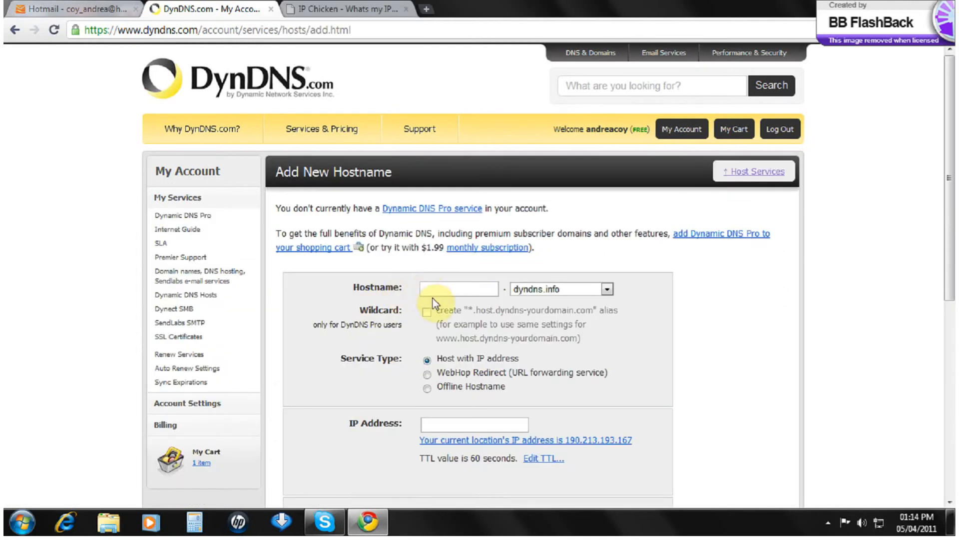
left_click(437, 286)
type("T")
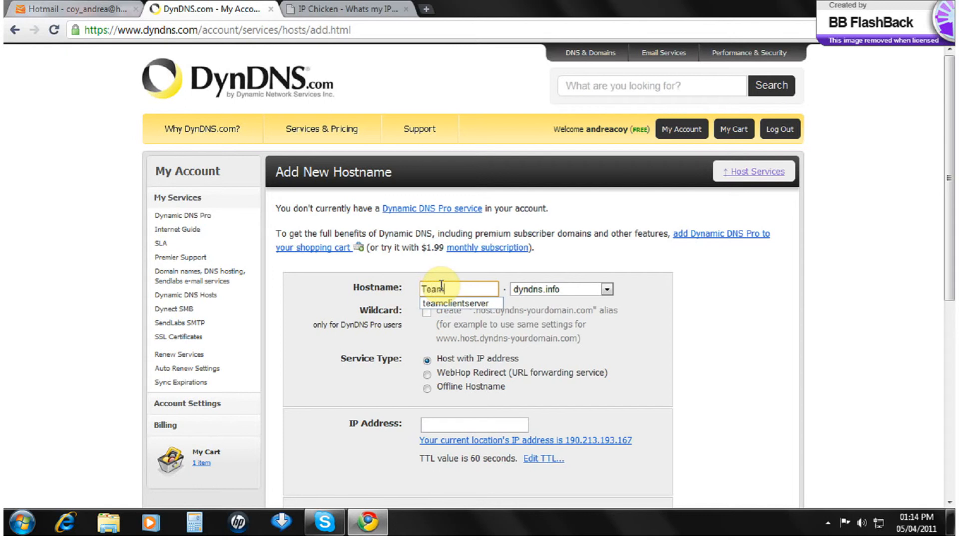
type("eam")
left_click(452, 303)
left_click(590, 290)
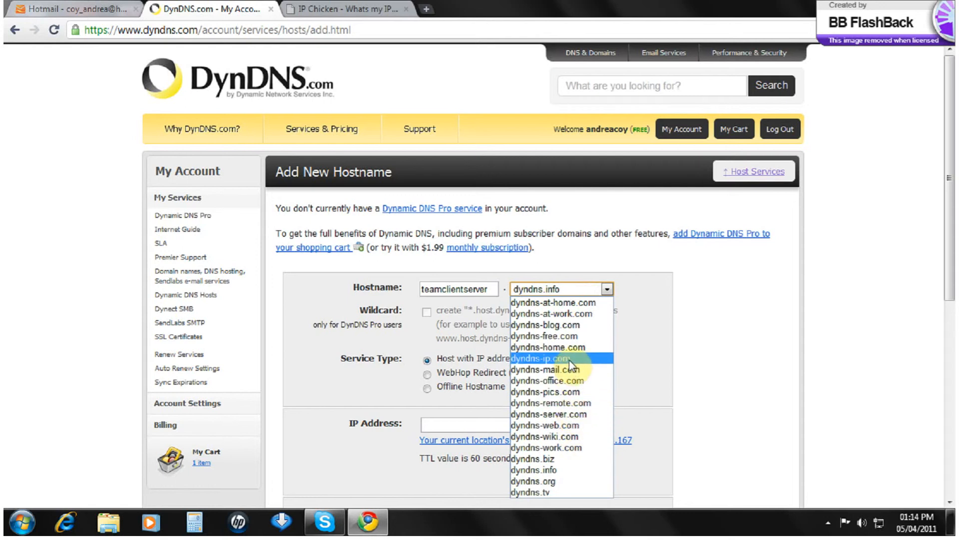
left_click(570, 336)
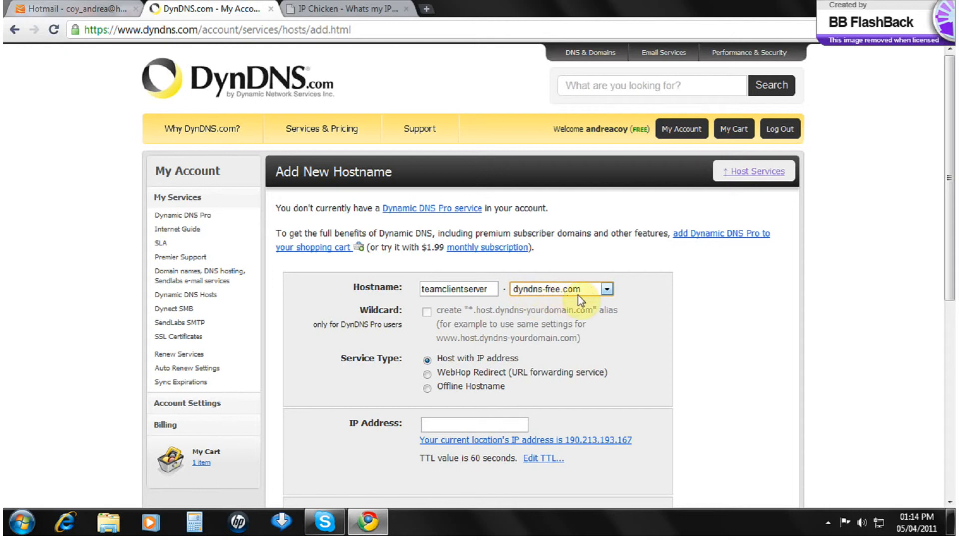
left_click(465, 440)
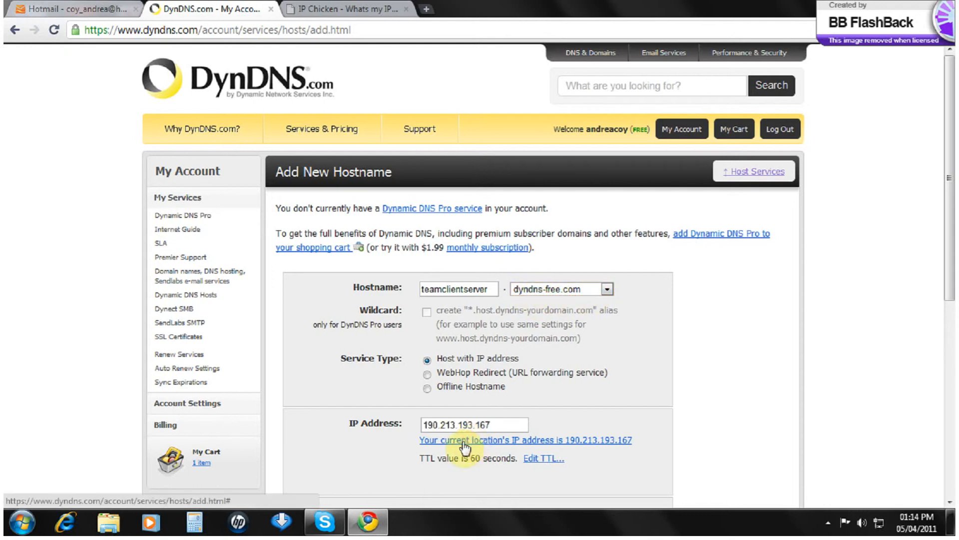
scroll(460, 405, "down", 3)
scroll(619, 232, "up", 2)
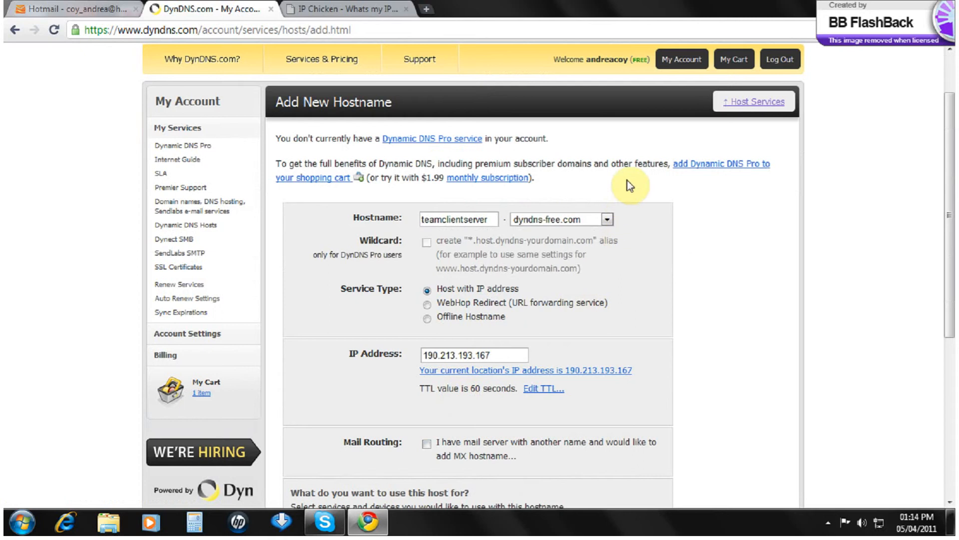
scroll(540, 282, "down", 2)
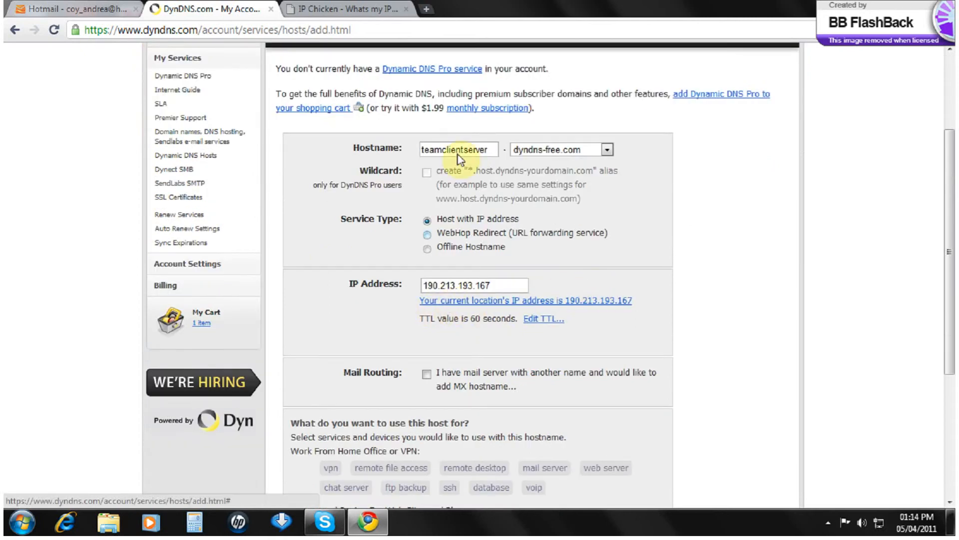
Step: Check the IP on IP Chicken, then add, check out and activate the free host
left_click(323, 10)
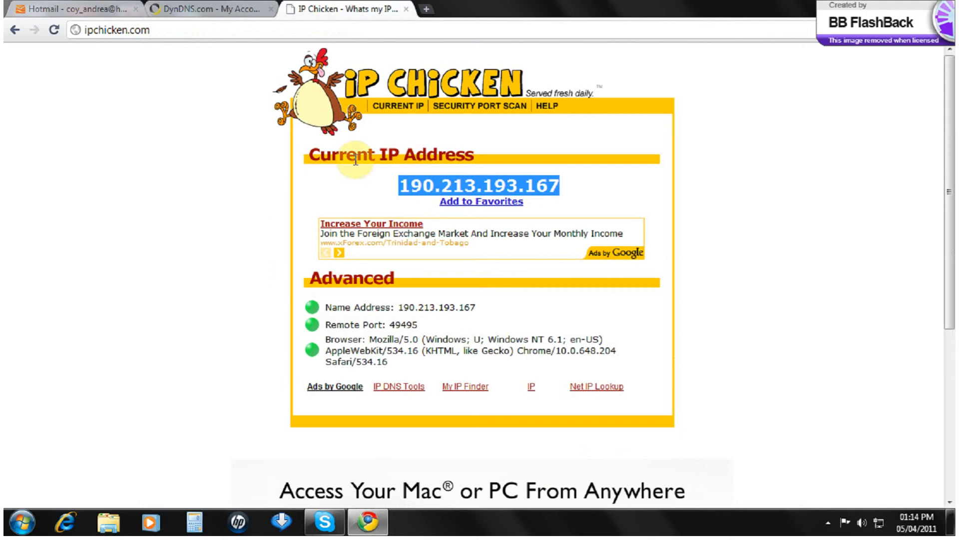
left_click(197, 13)
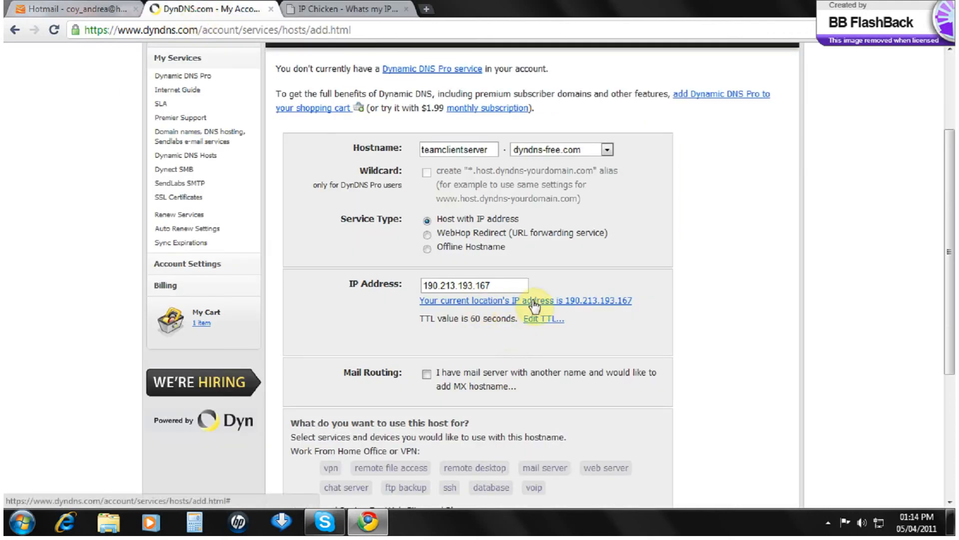
scroll(616, 310, "down", 5)
left_click(646, 401)
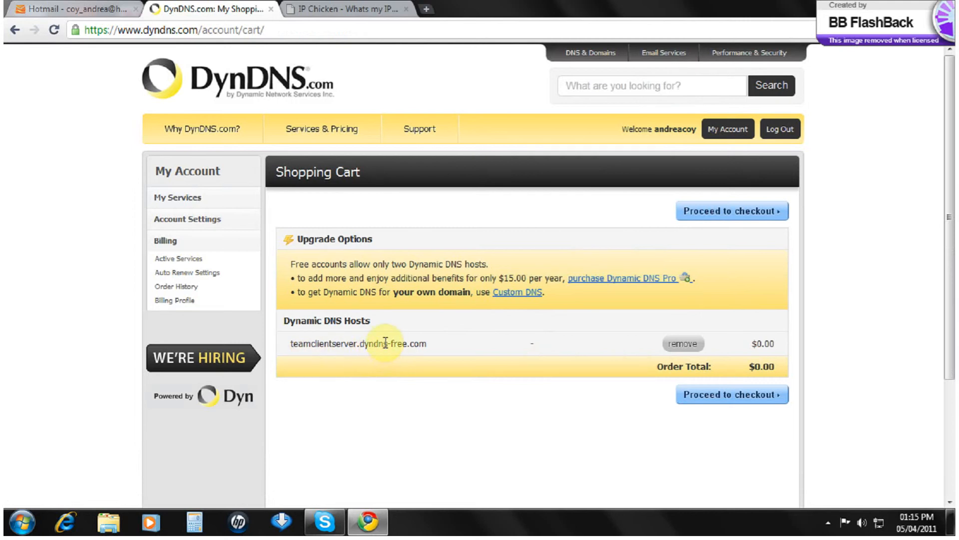
left_click(737, 397)
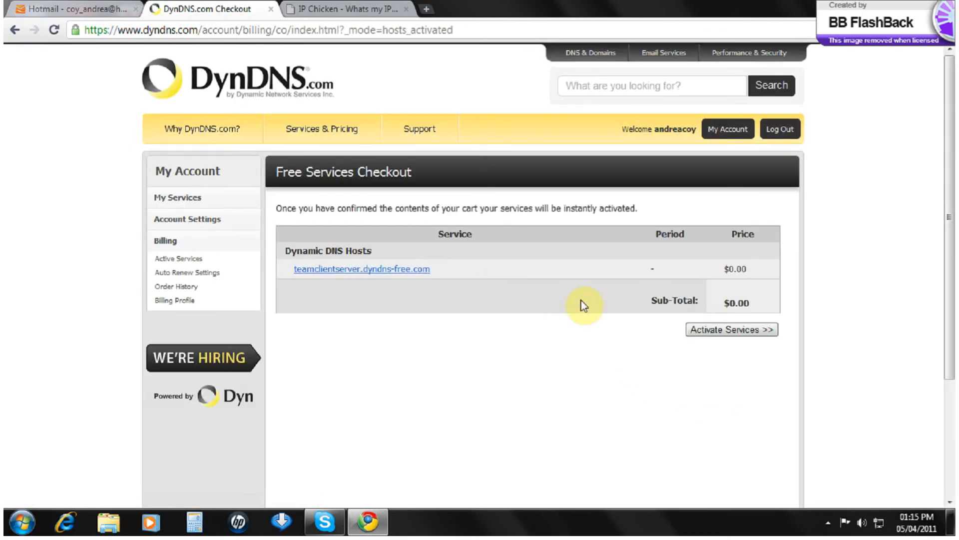
left_click(751, 330)
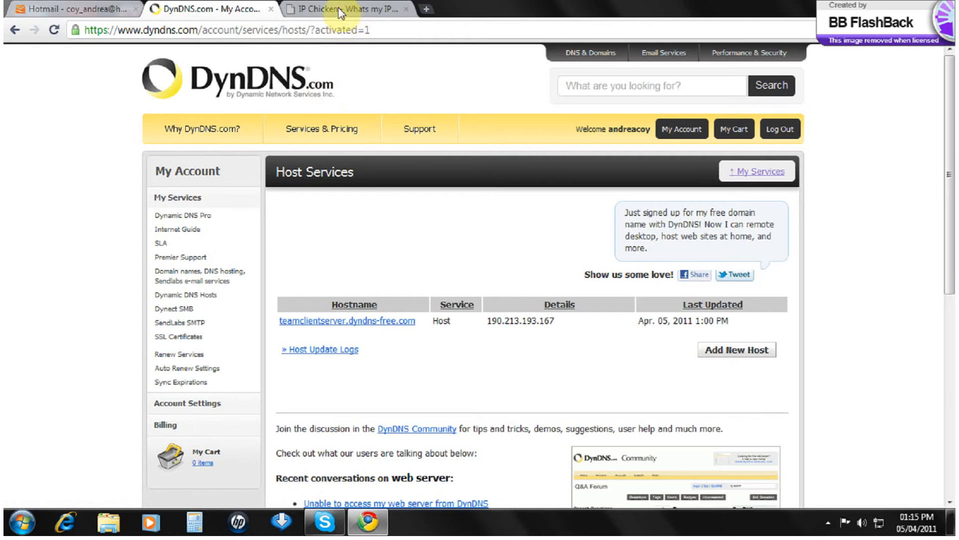
left_click(89, 11)
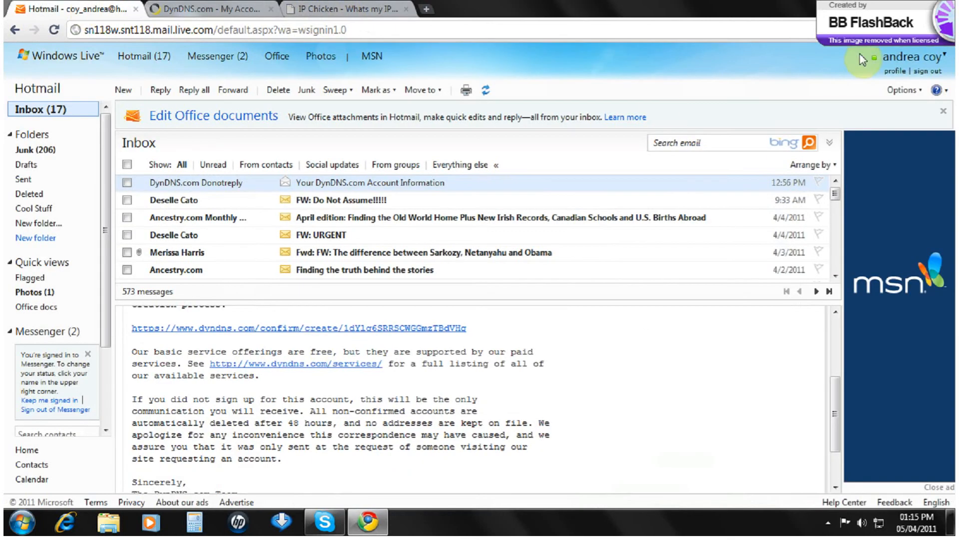
Step: Sign out of Hotmail and go to google.com
left_click(927, 72)
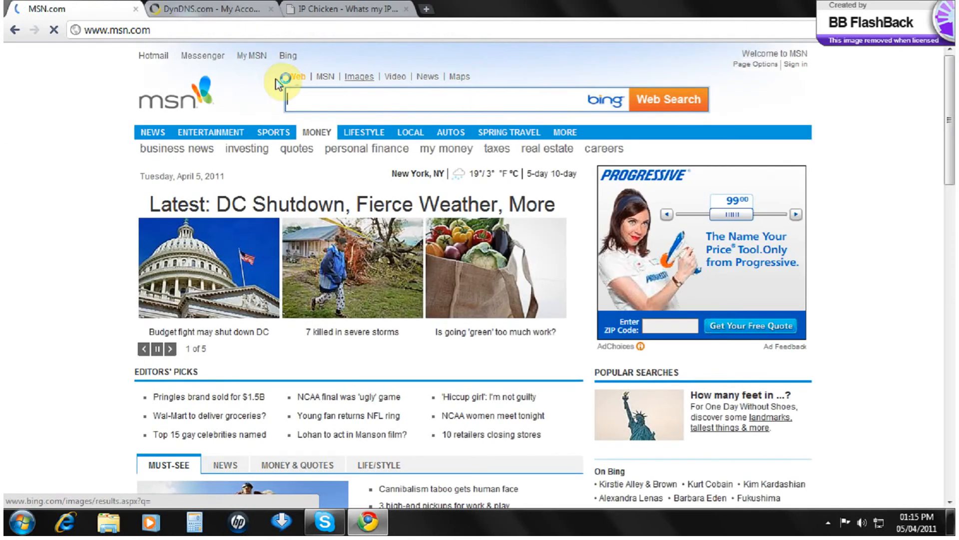
left_click(244, 26)
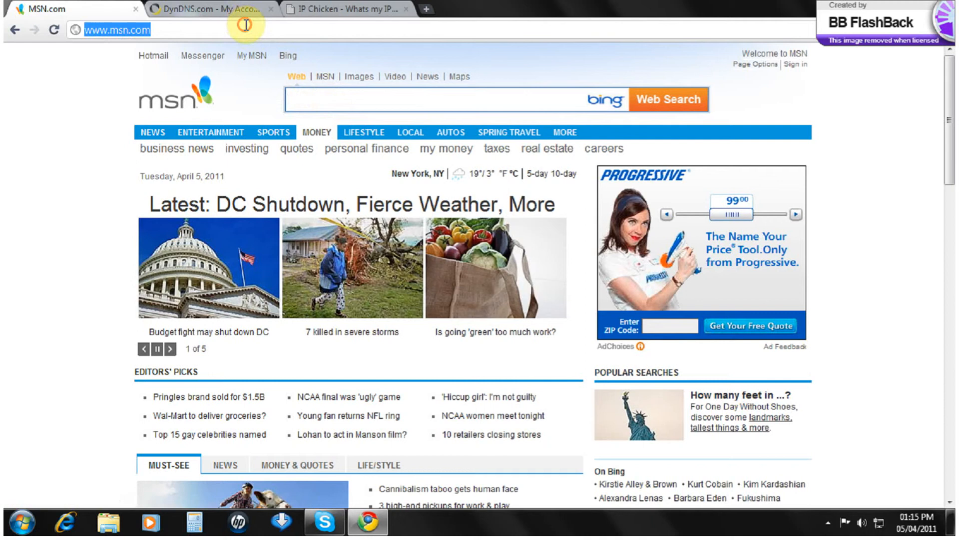
type("google.com")
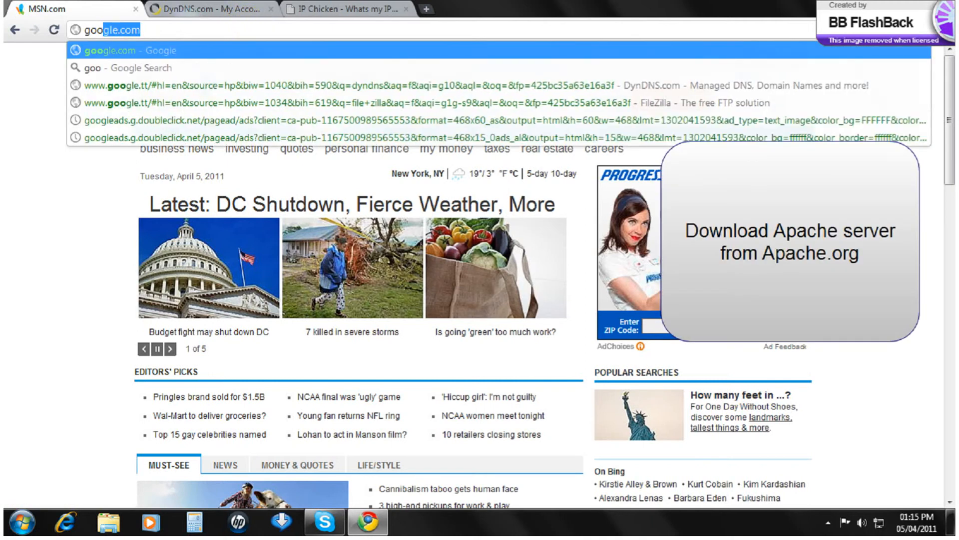
key("Return")
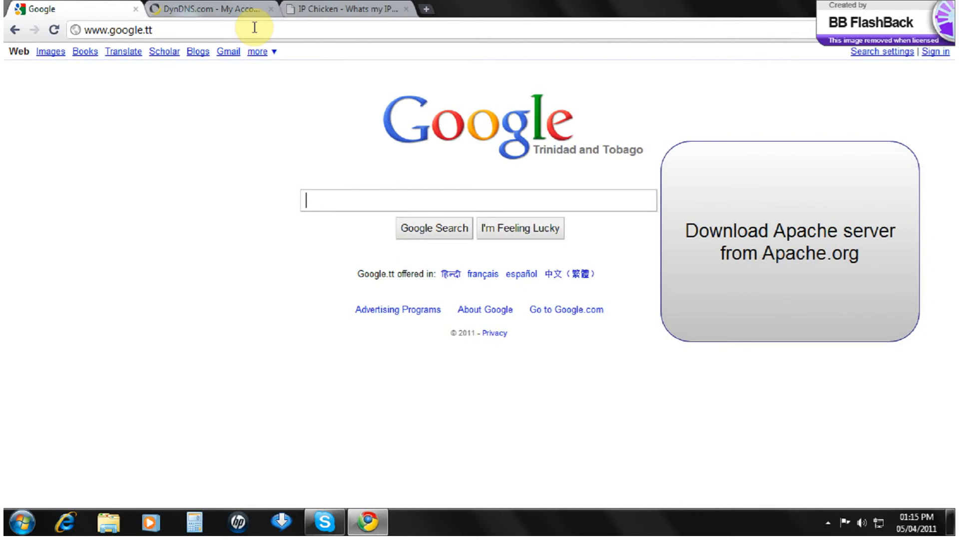
Step: Search Google for 'apache' and open the Apache Software Foundation site
type("apache")
key("Return")
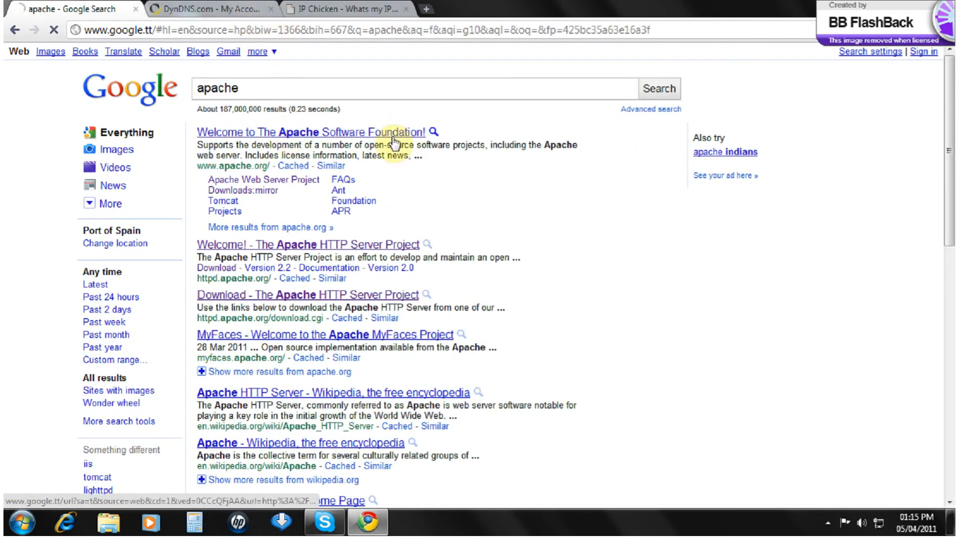
left_click(300, 133)
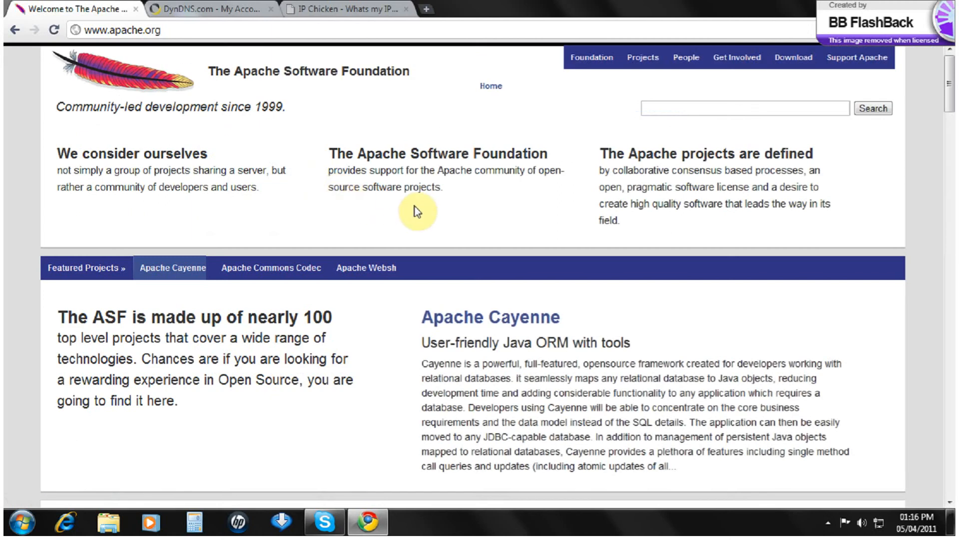
scroll(416, 257, "down", 15)
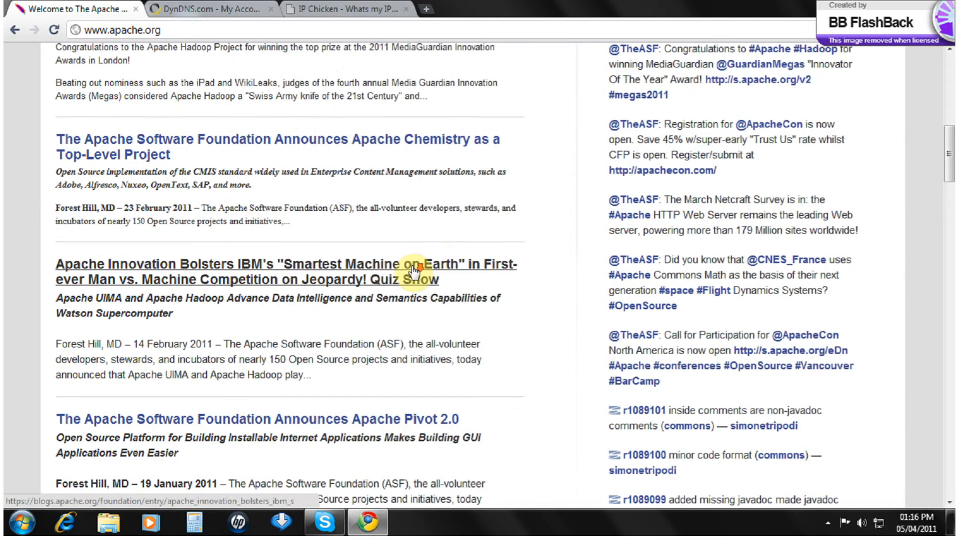
scroll(412, 268, "down", 12)
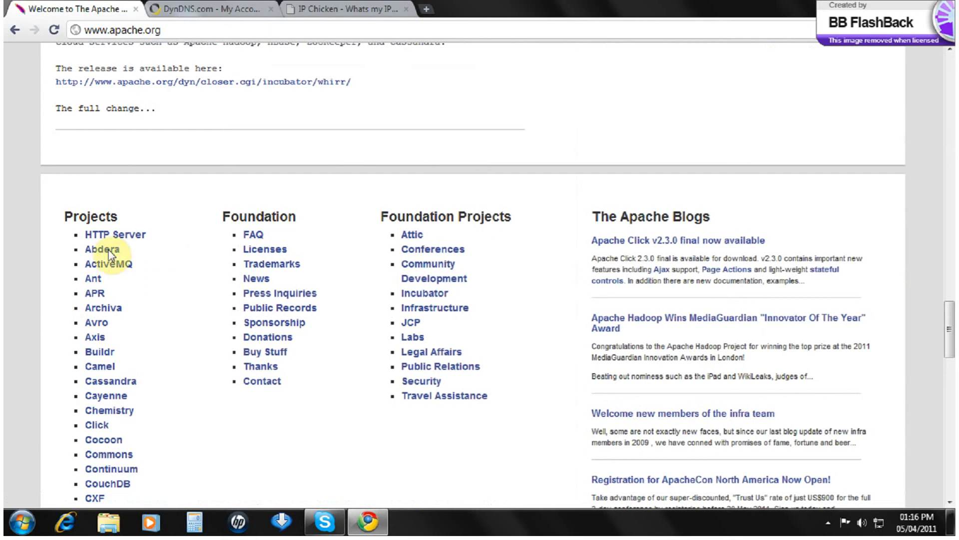
Step: Download the Apache httpd 2.2.17 Win32 installer with OpenSSL from a mirror
left_click(102, 236)
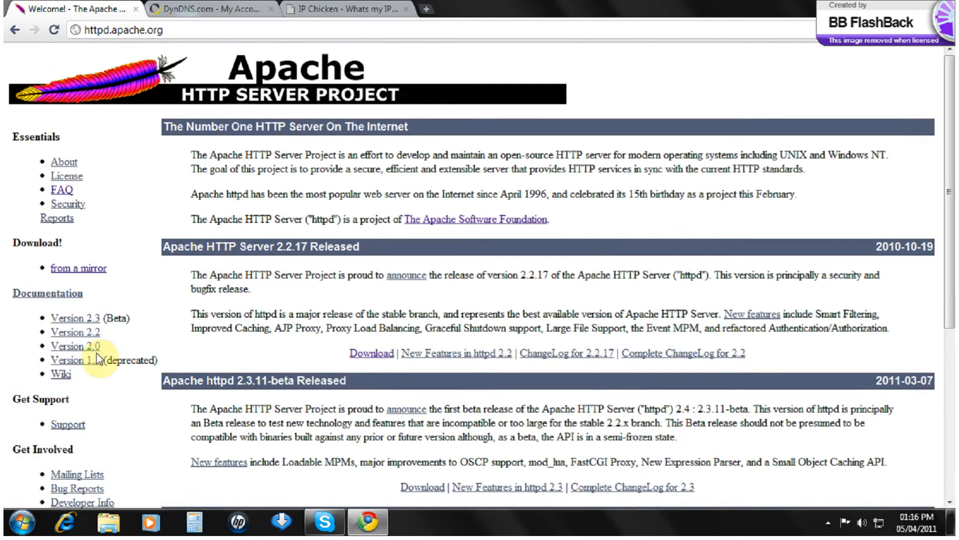
left_click(73, 270)
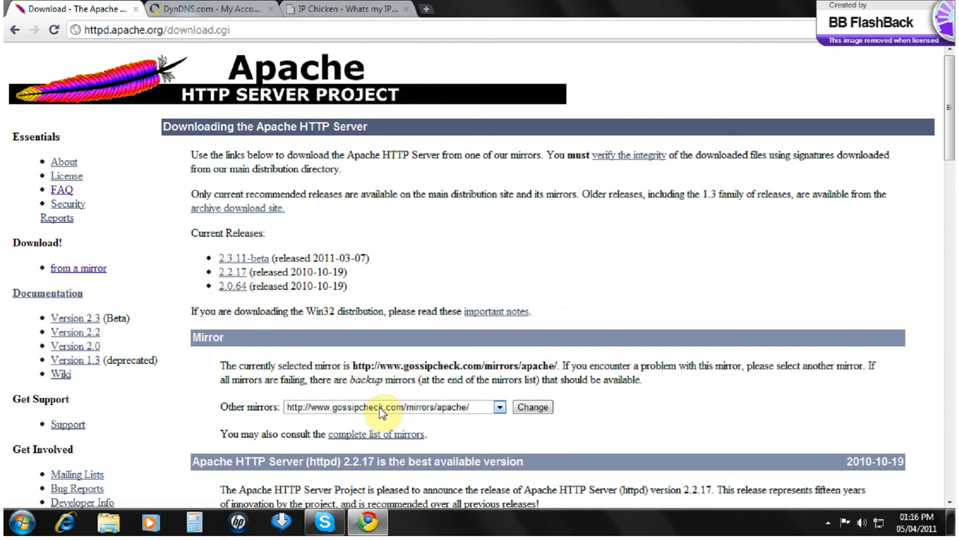
scroll(380, 414, "down", 7)
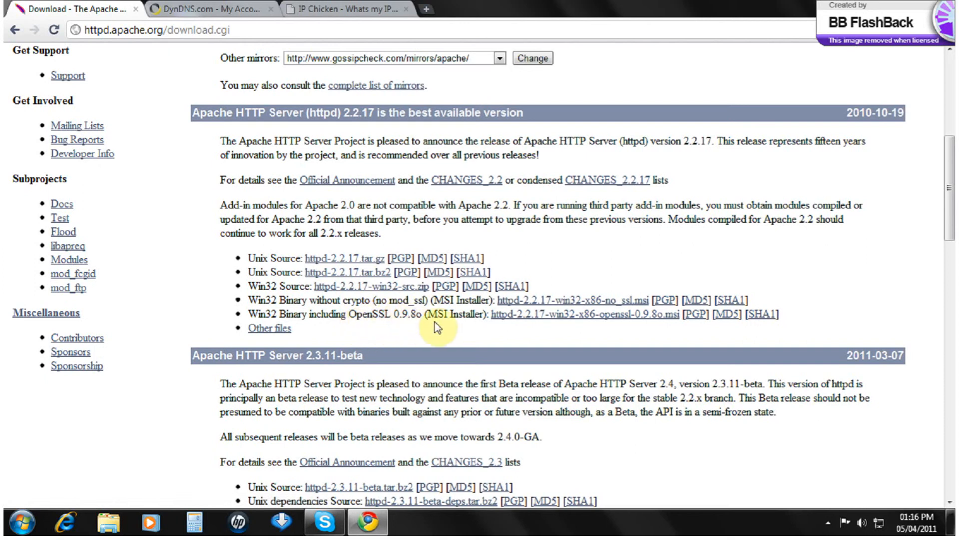
left_click(530, 317)
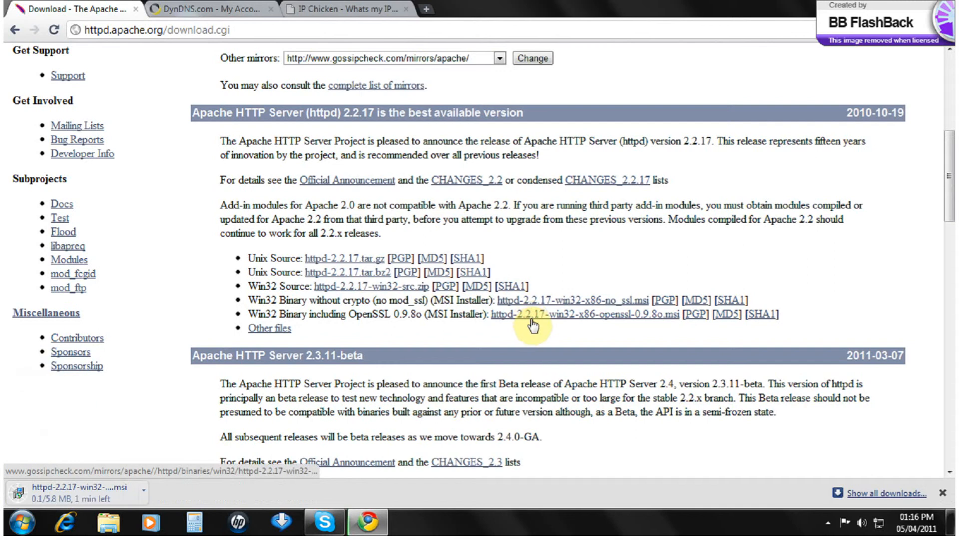
scroll(532, 325, "down", 1)
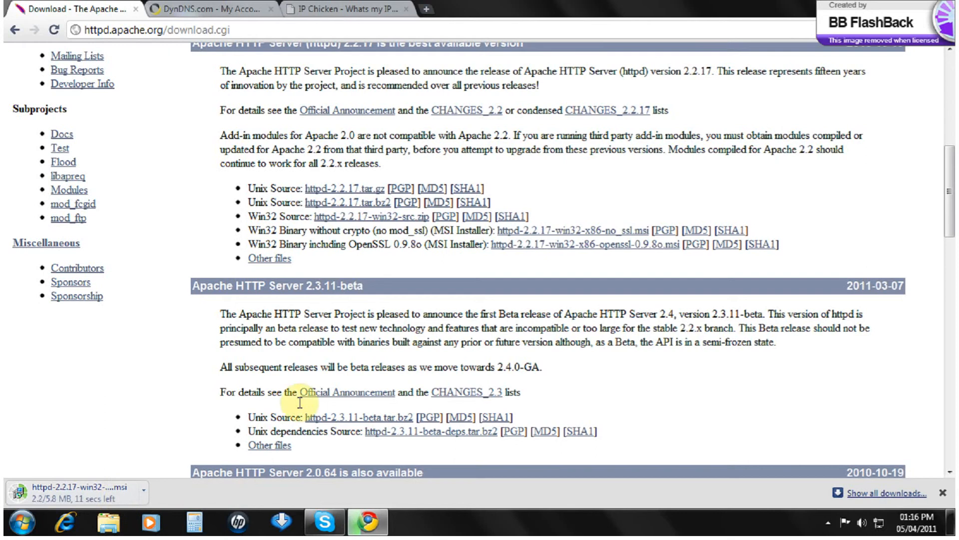
scroll(341, 322, "up", 1)
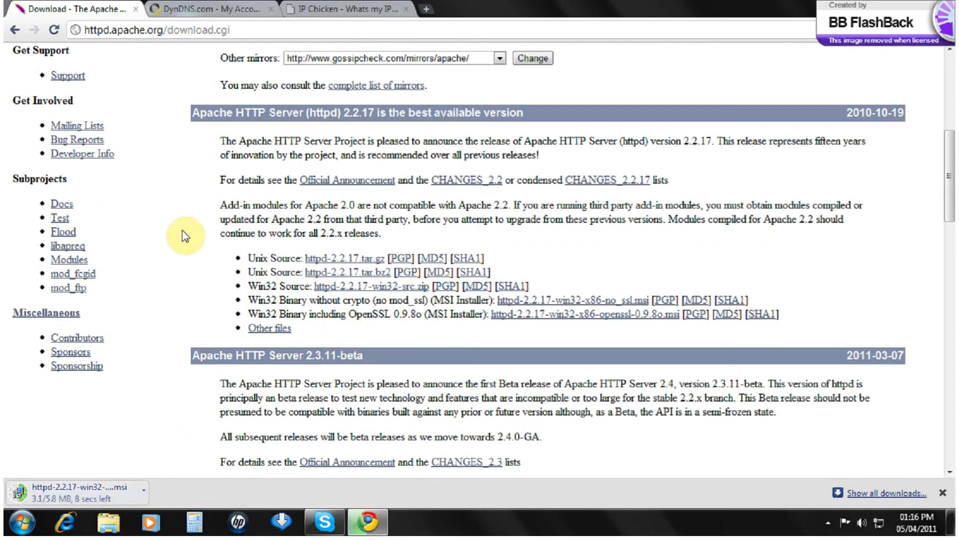
left_click(248, 10)
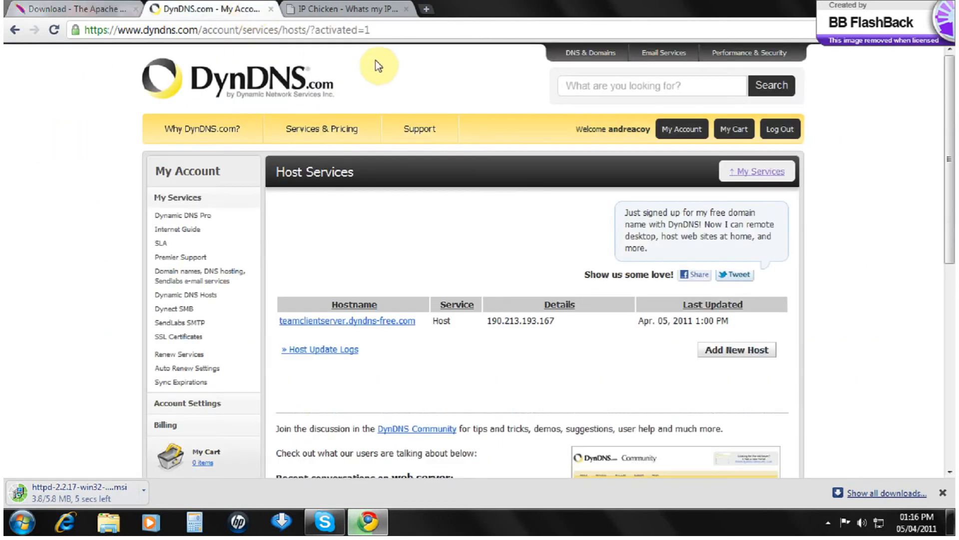
Step: In the IP Chicken tab, load Google and search for 'dyndns updater'
left_click(353, 10)
left_click(299, 30)
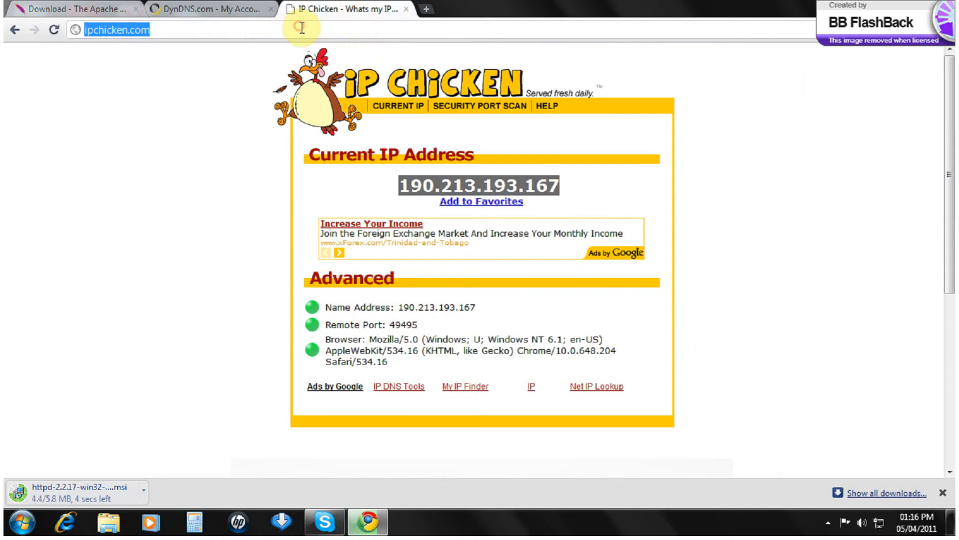
type("goo")
key("Return")
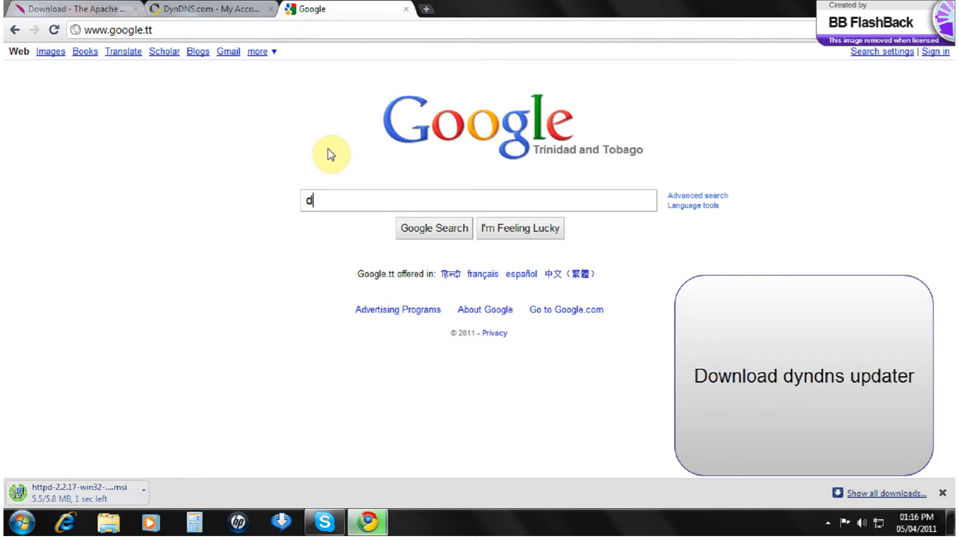
type("dyd")
key("BackSpace")
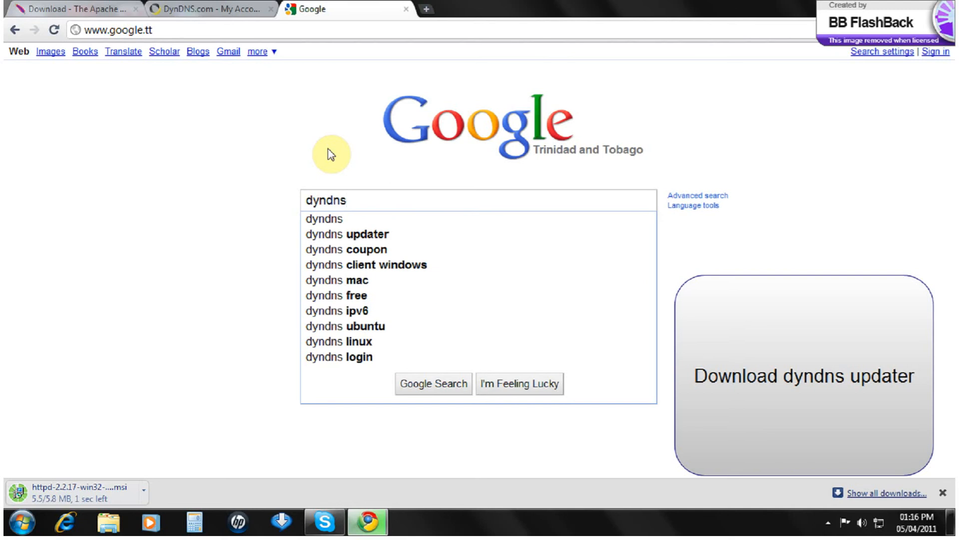
type("ndns up")
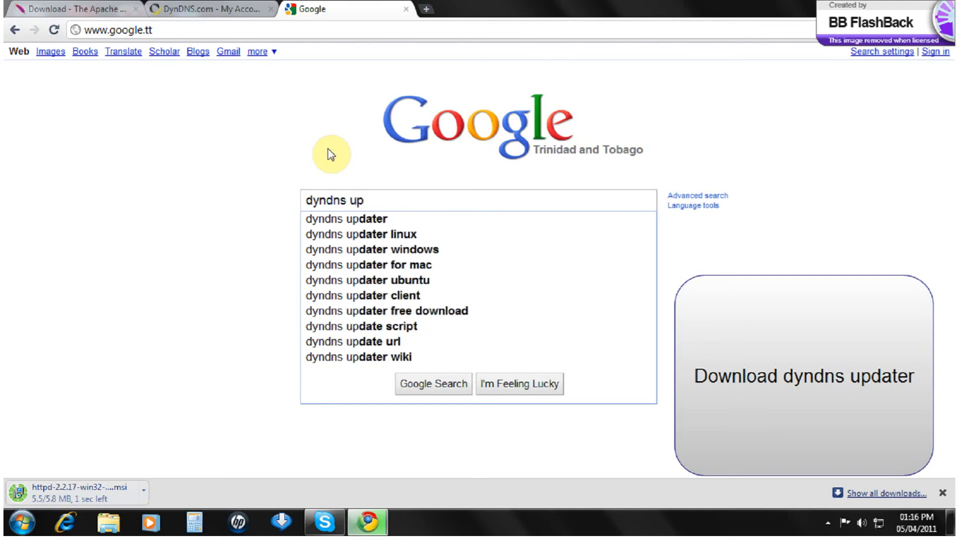
key("Down")
key("Return")
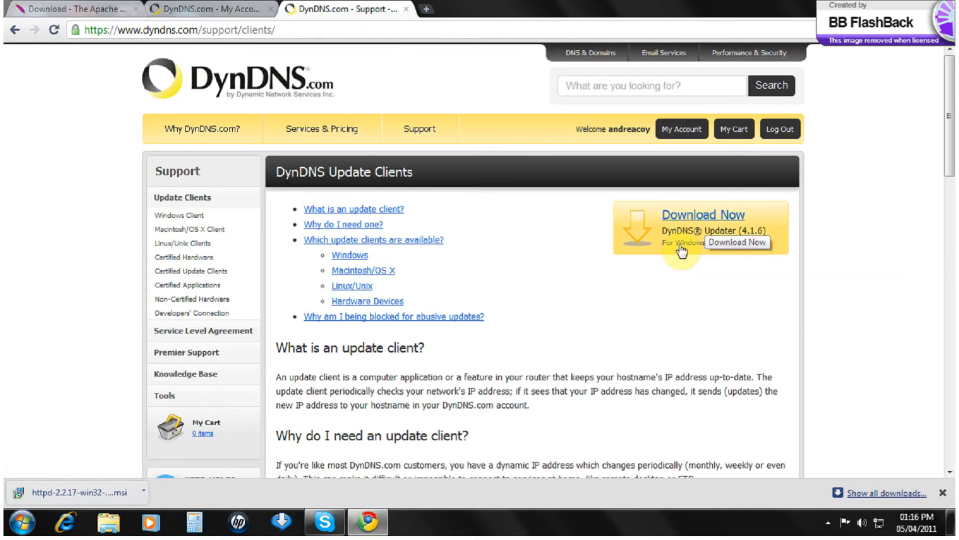
Step: Download the DynDNS Updater for Windows and launch DynUpSetup (3).exe
left_click(682, 249)
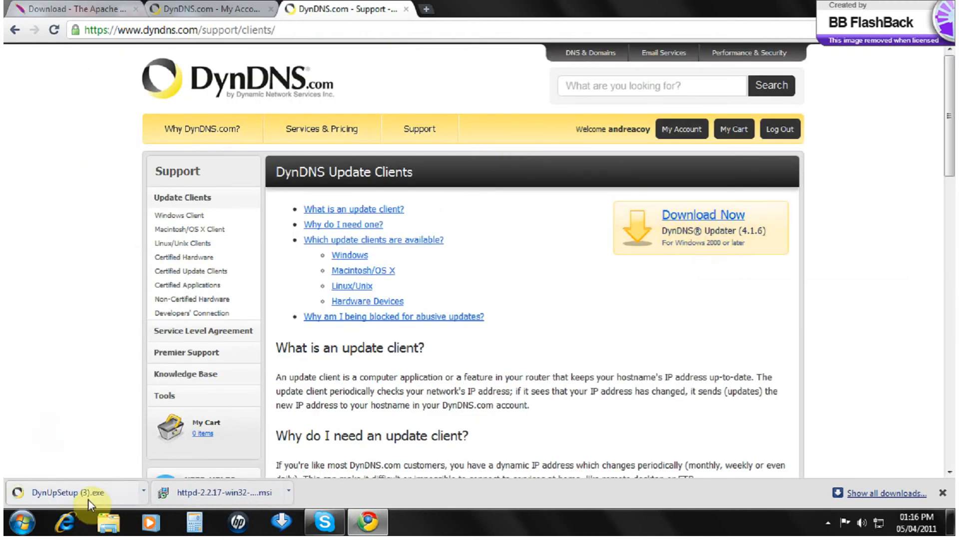
left_click(88, 500)
left_click(143, 499)
left_click(150, 440)
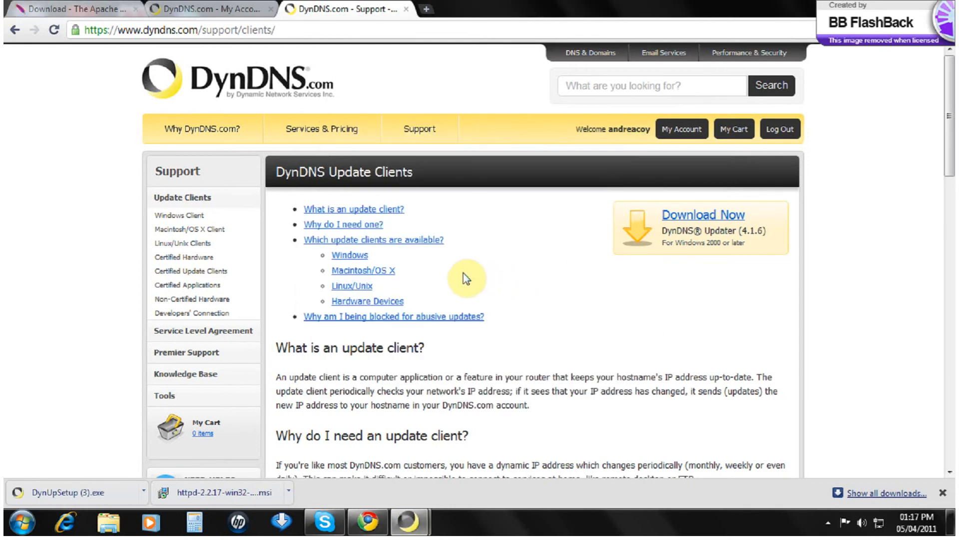
Step: Install DynDNS Updater 4.1.6 with default settings, decline the website visit, and launch it
left_click(572, 375)
left_click(572, 376)
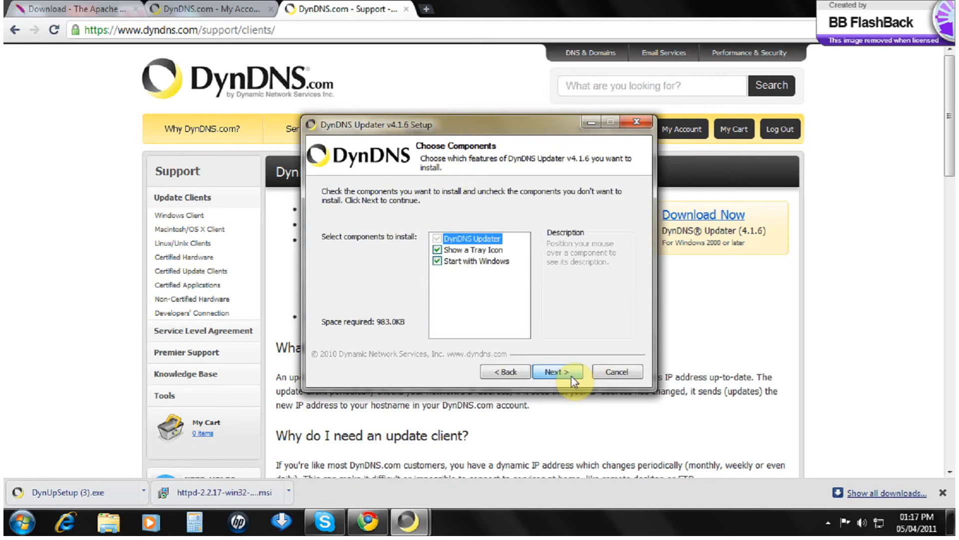
left_click(572, 376)
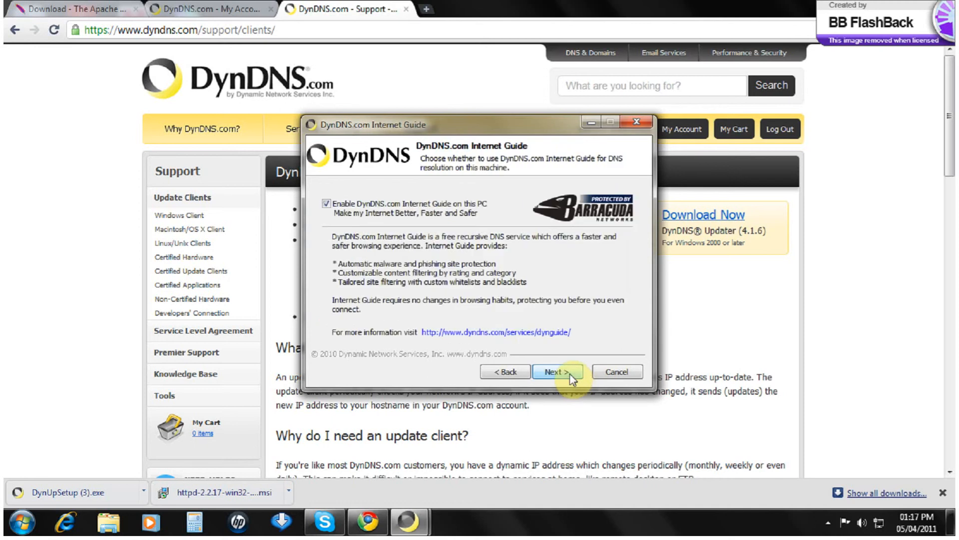
left_click(571, 376)
left_click(571, 376)
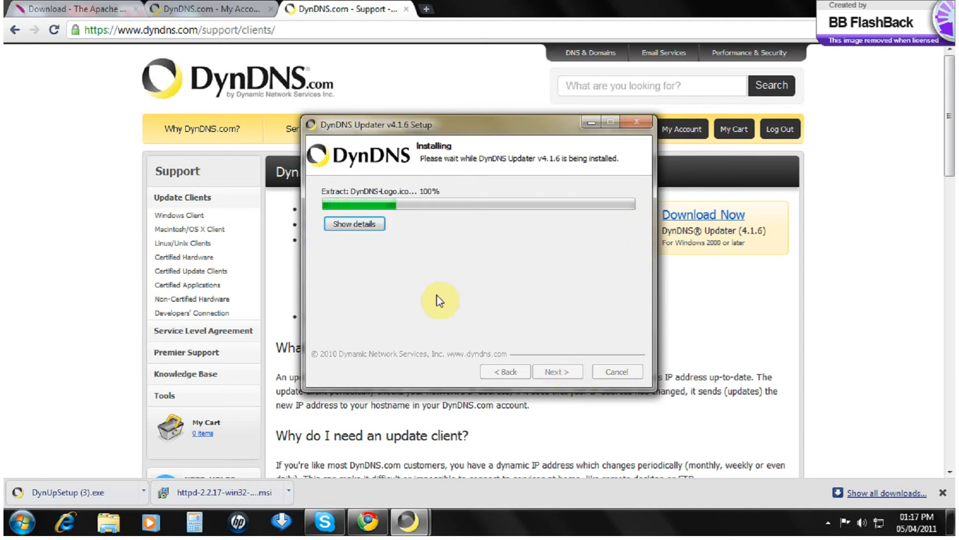
left_click(356, 222)
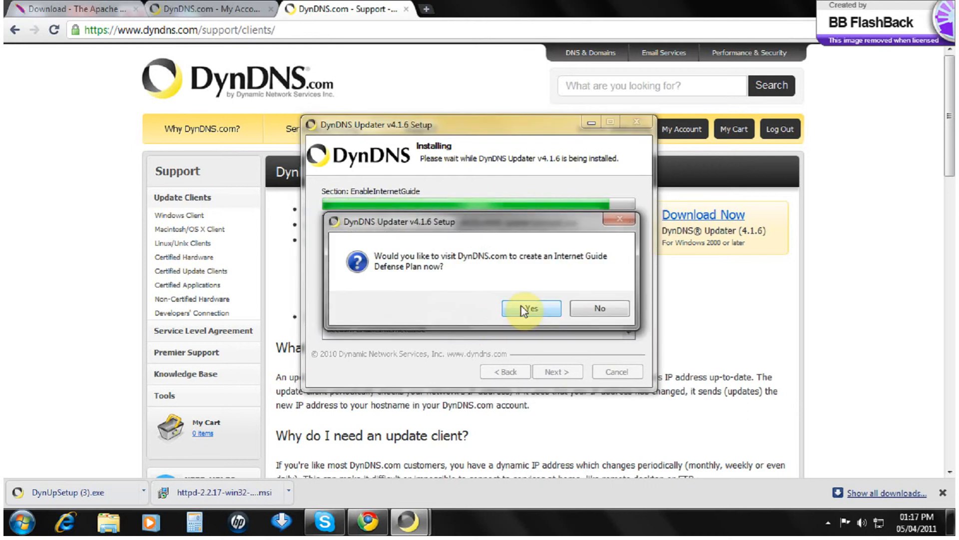
left_click(582, 308)
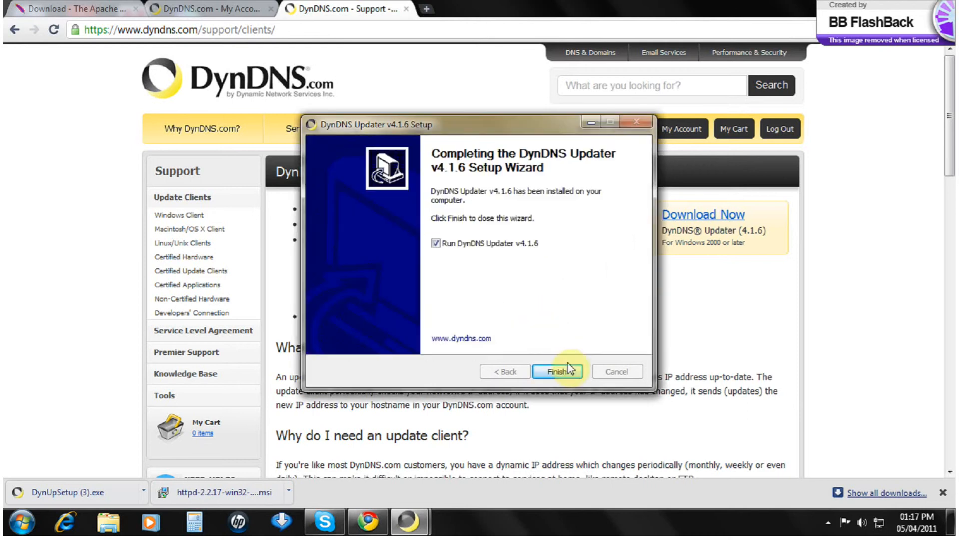
left_click(550, 372)
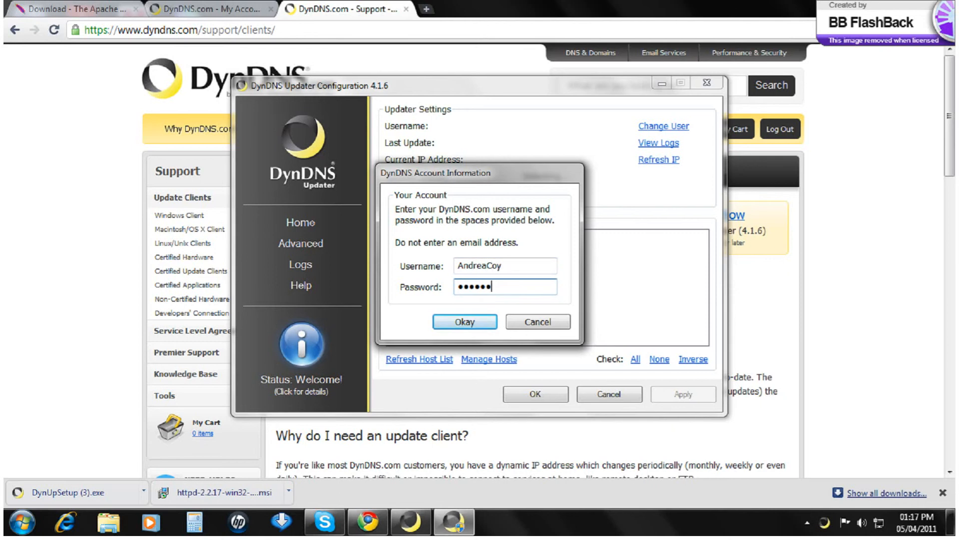
Step: Sign in to the Updater and confirm teamclientserver.dyndns-free.com is tracked, then close the configuration
left_click(470, 322)
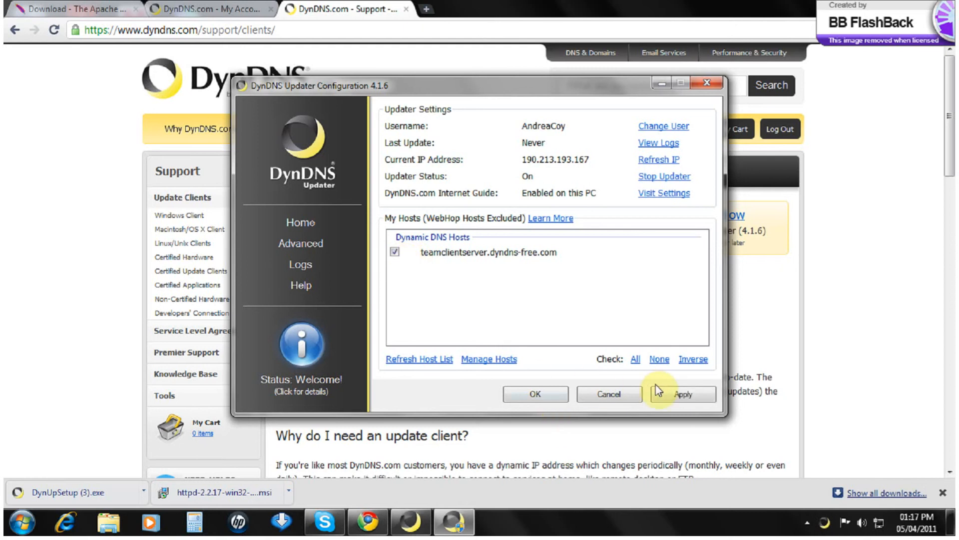
left_click(553, 394)
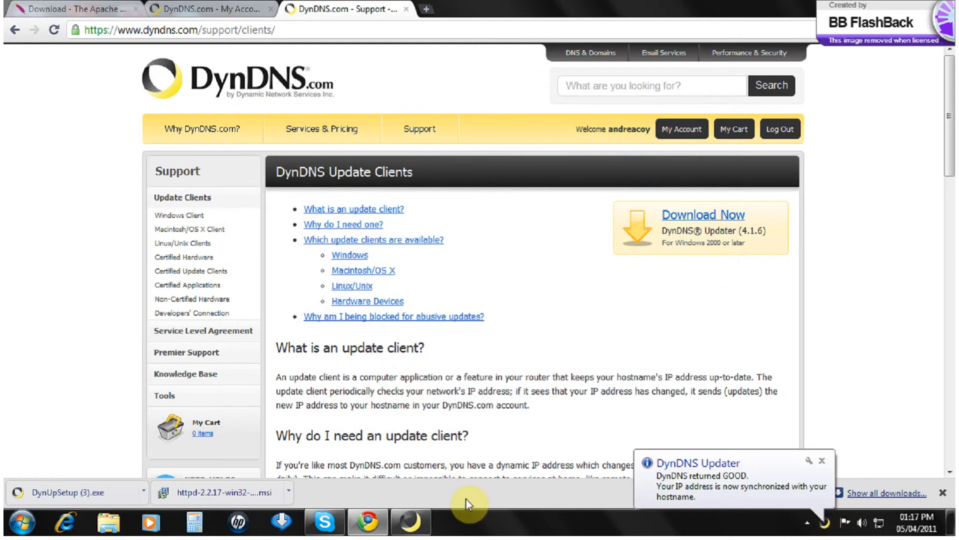
Step: Launch the Apache 2.2.17 installer, accept the licence and advance to Server Information
left_click(232, 494)
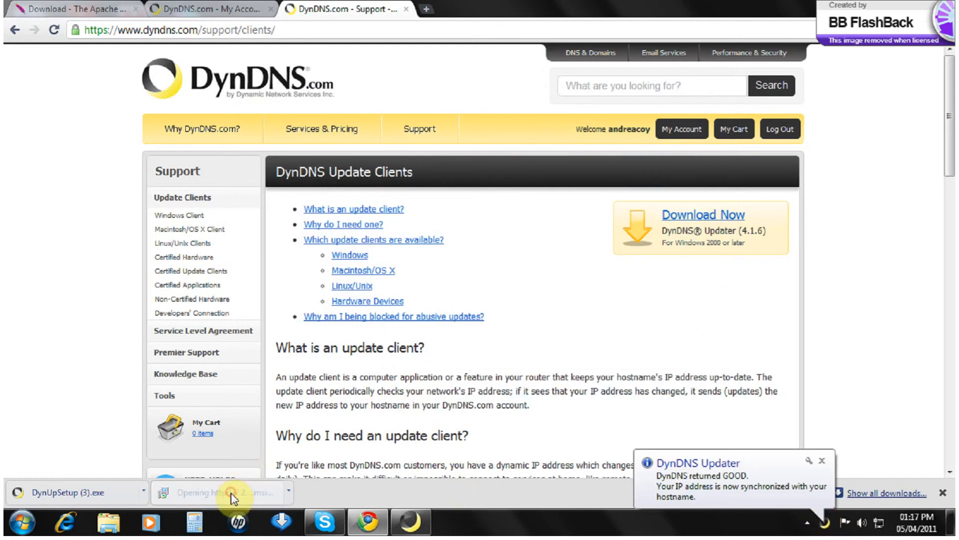
left_click(518, 271)
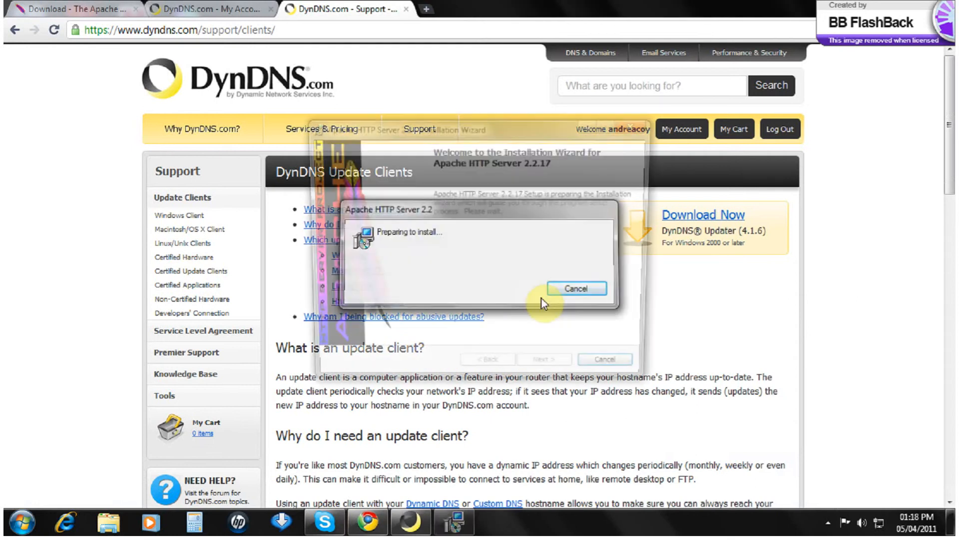
left_click(550, 371)
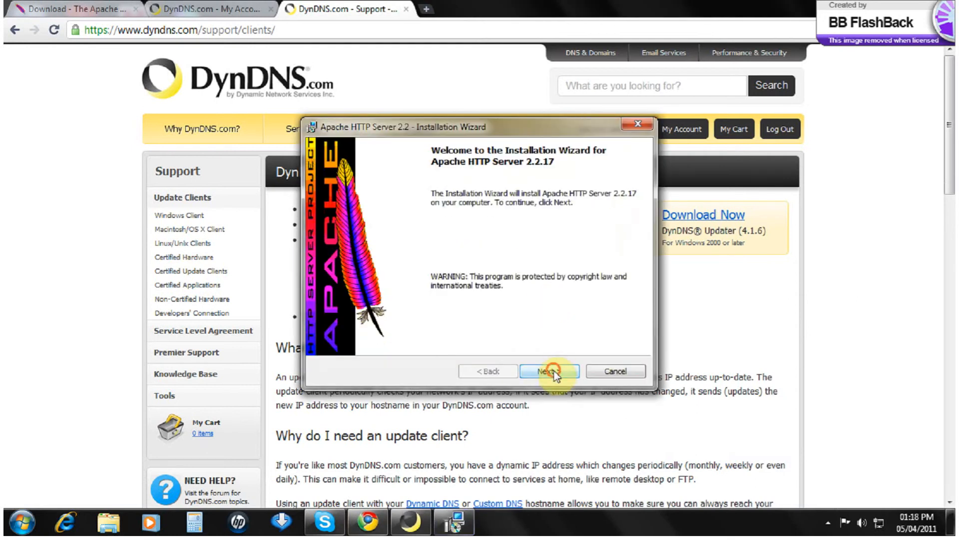
left_click(444, 322)
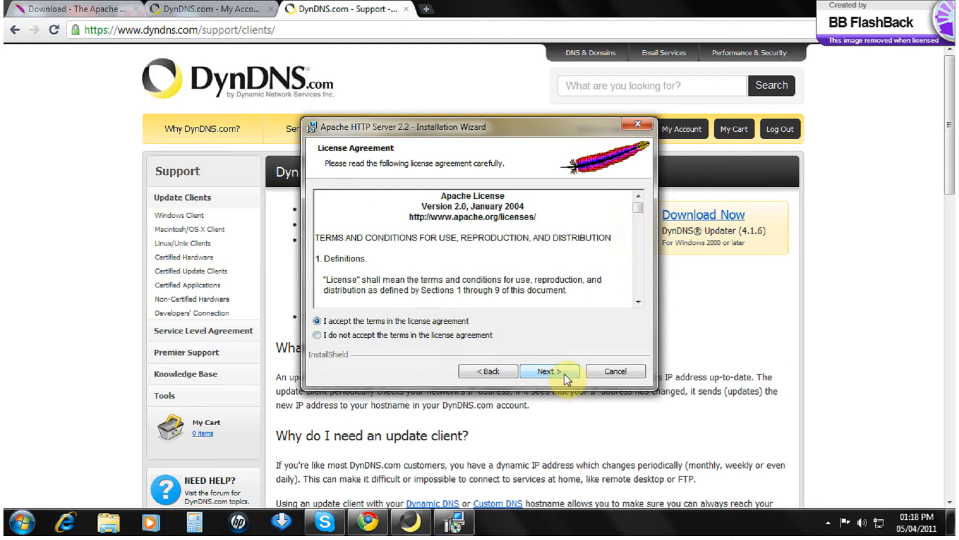
left_click(559, 374)
left_click(560, 374)
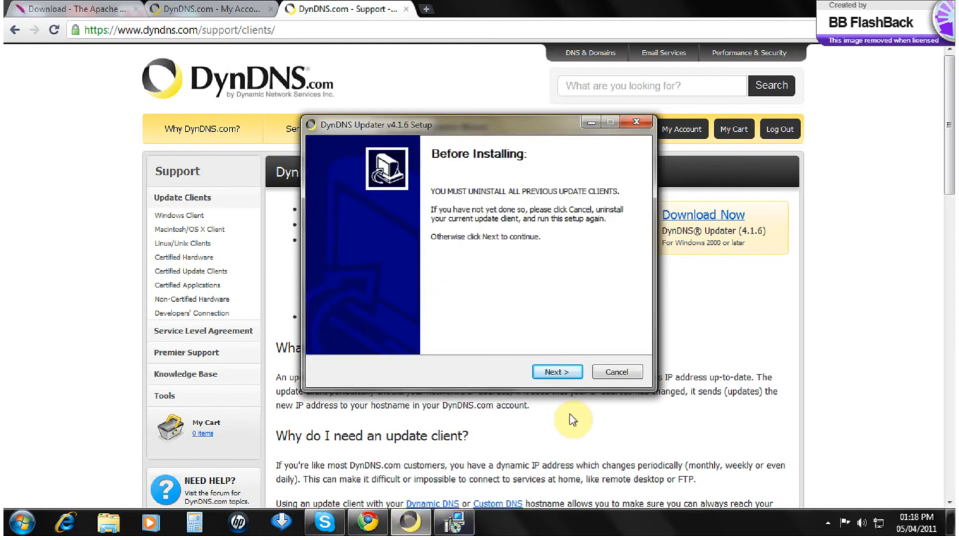
Step: Quit the extra DynDNS Updater setup and reveal the hidden tray icons
left_click(618, 371)
left_click(547, 310)
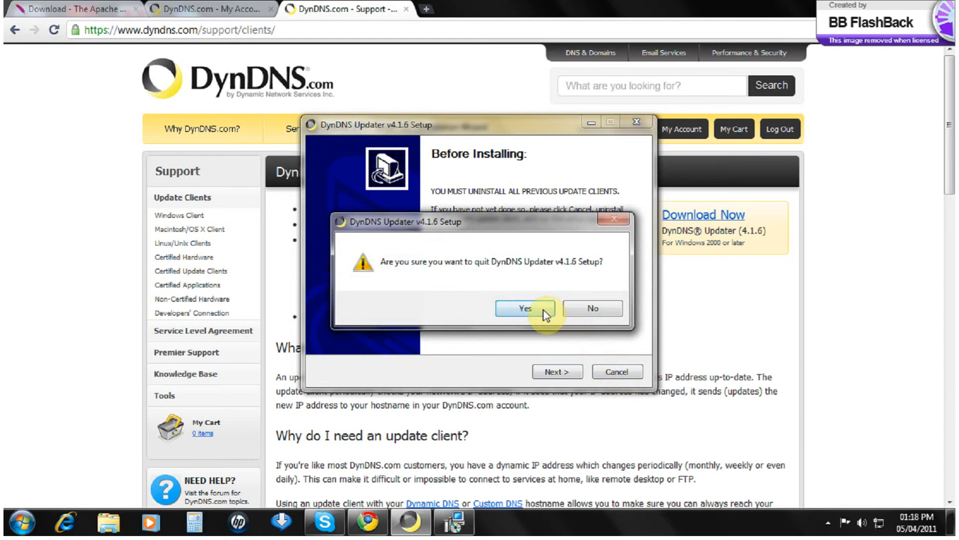
left_click(828, 523)
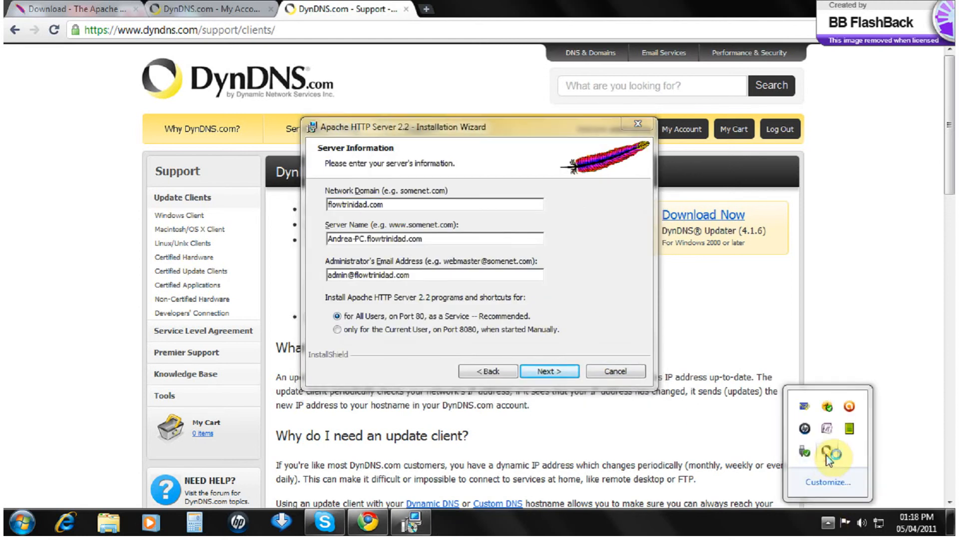
Step: Copy the hostname teamclientserver.dyndns-free.com from the DynDNS Updater window
double_click(826, 455)
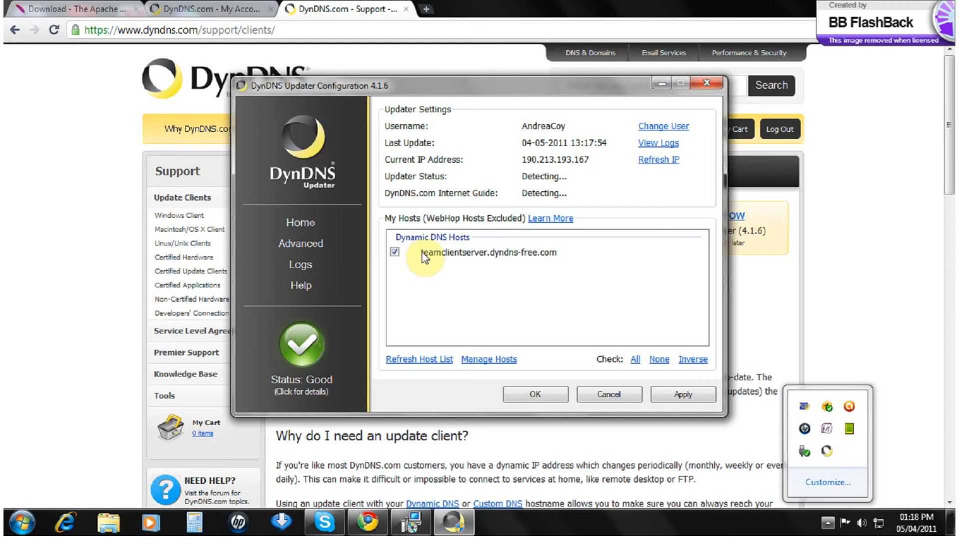
right_click(516, 253)
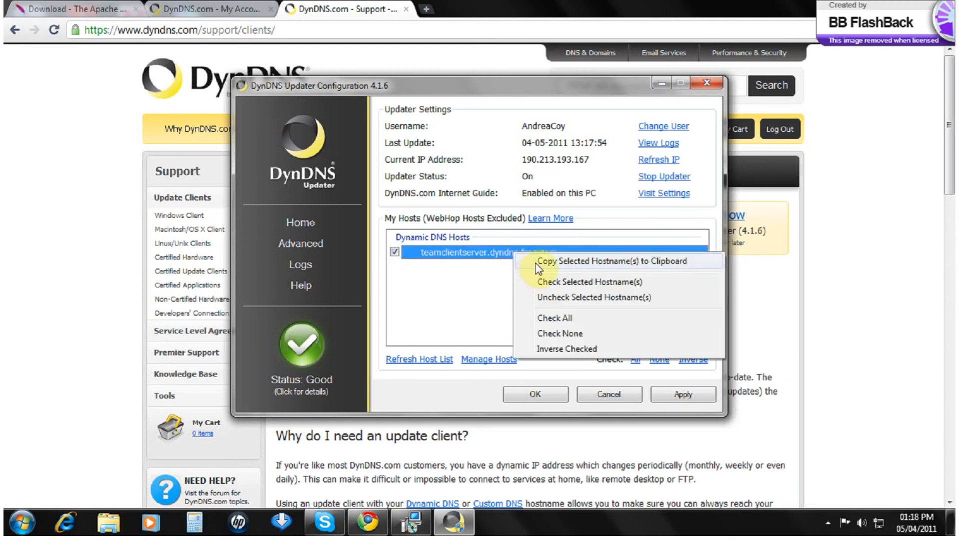
left_click(550, 261)
left_click_drag(514, 90, 567, 308)
Step: Paste the hostname into Network Domain and Server Name, and enter the administrator e-mail
double_click(364, 204)
left_click(361, 203)
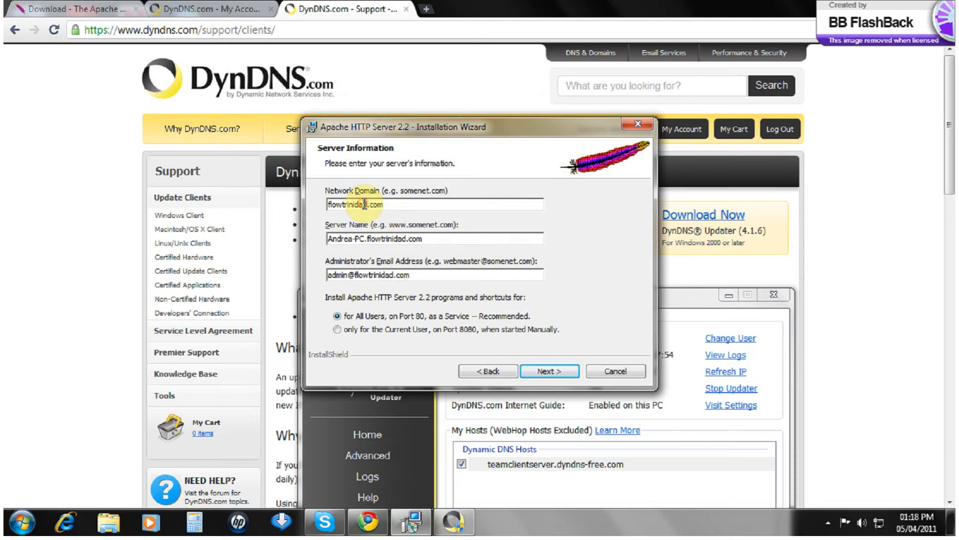
left_click_drag(395, 204, 317, 203)
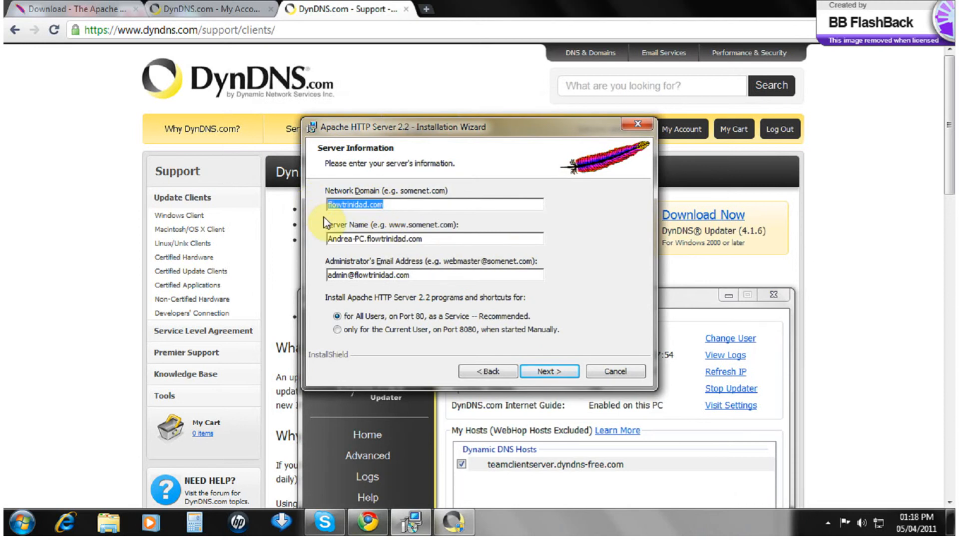
key("ctrl+v")
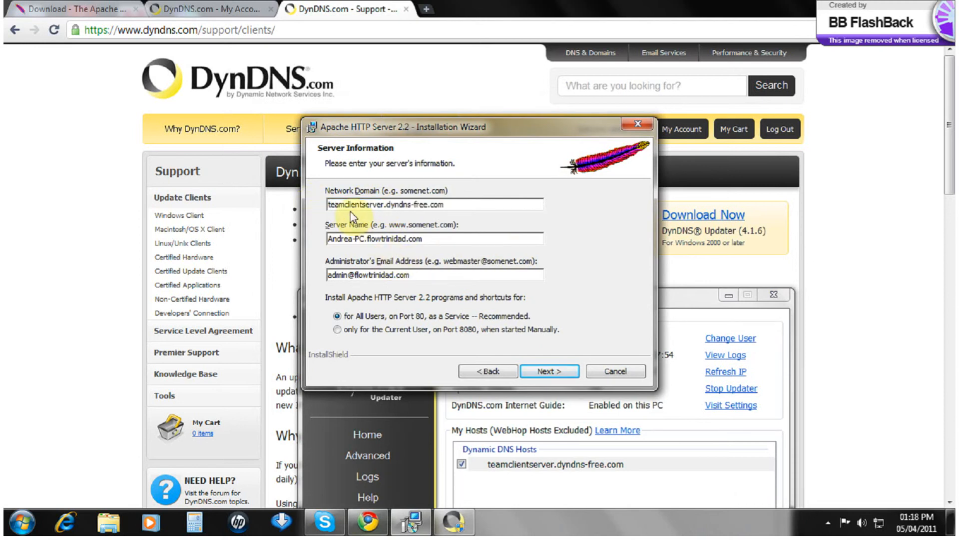
double_click(356, 241)
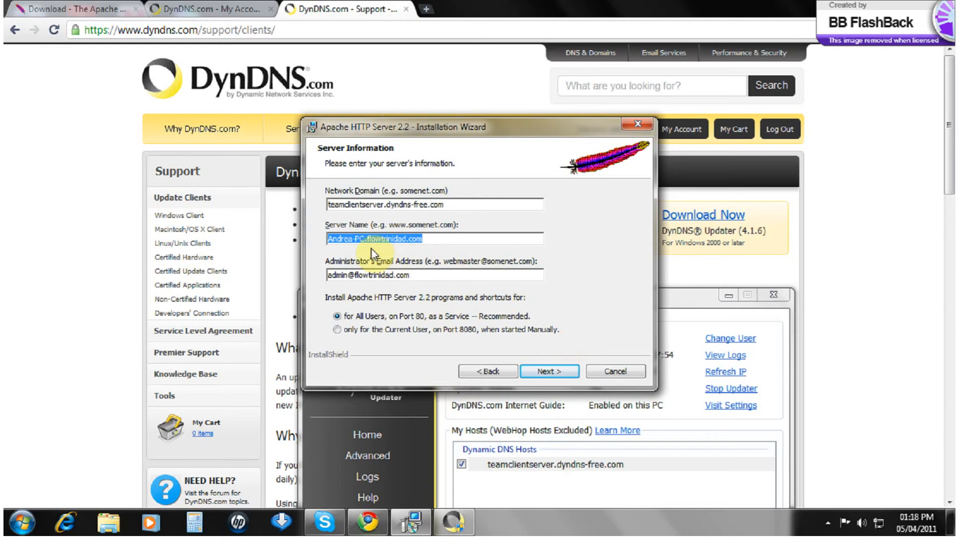
key("ctrl+v")
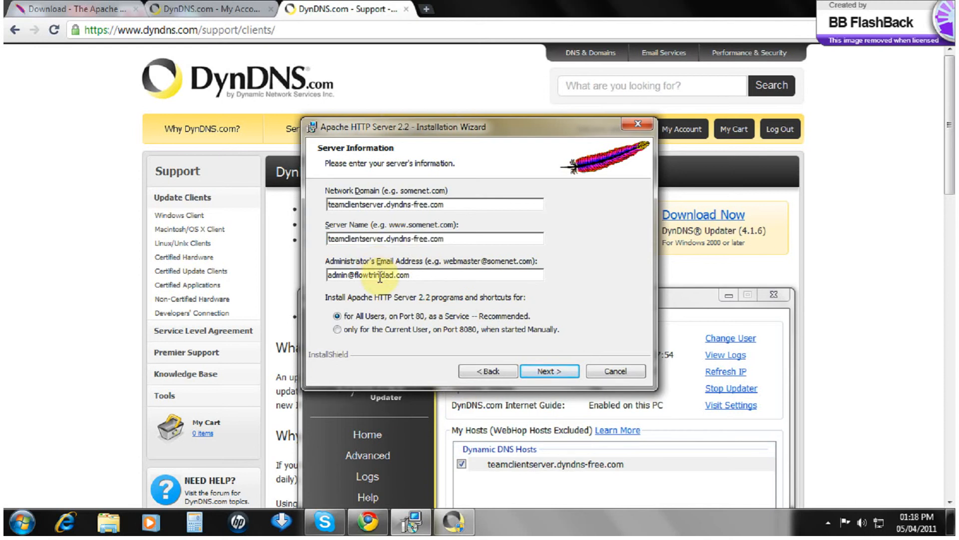
key("ctrl+a")
type("c")
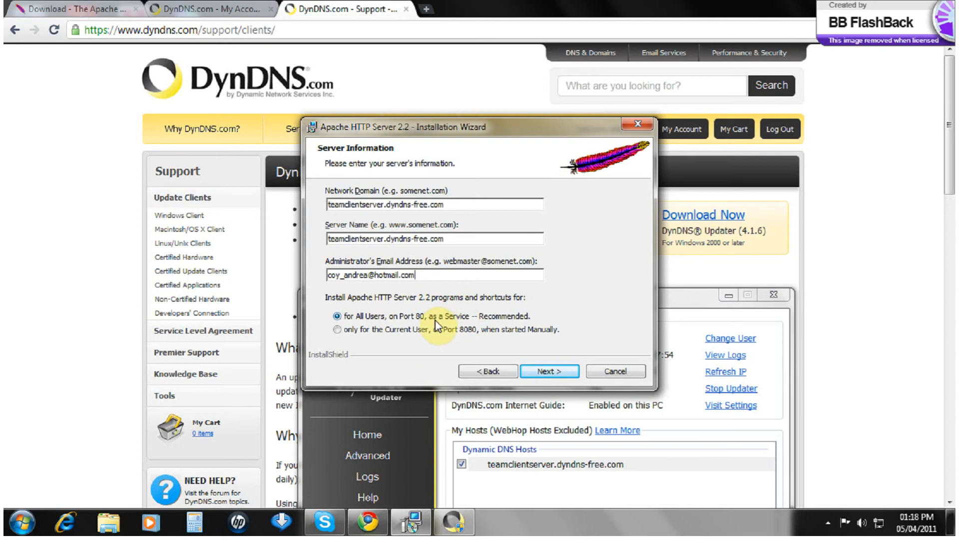
Step: Install Apache as a Typical setup in the default folder, closing the DynDNS Updater window
left_click(550, 372)
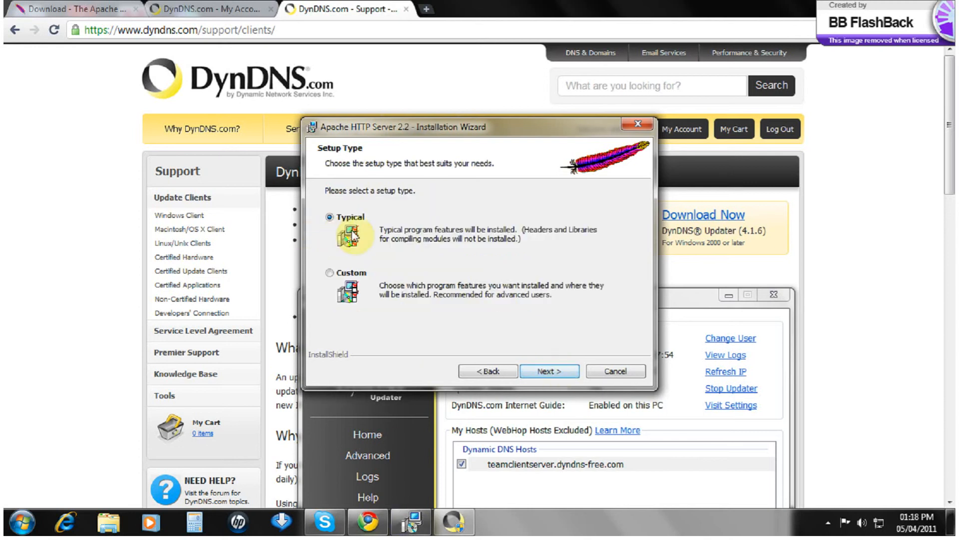
left_click(550, 372)
left_click(550, 371)
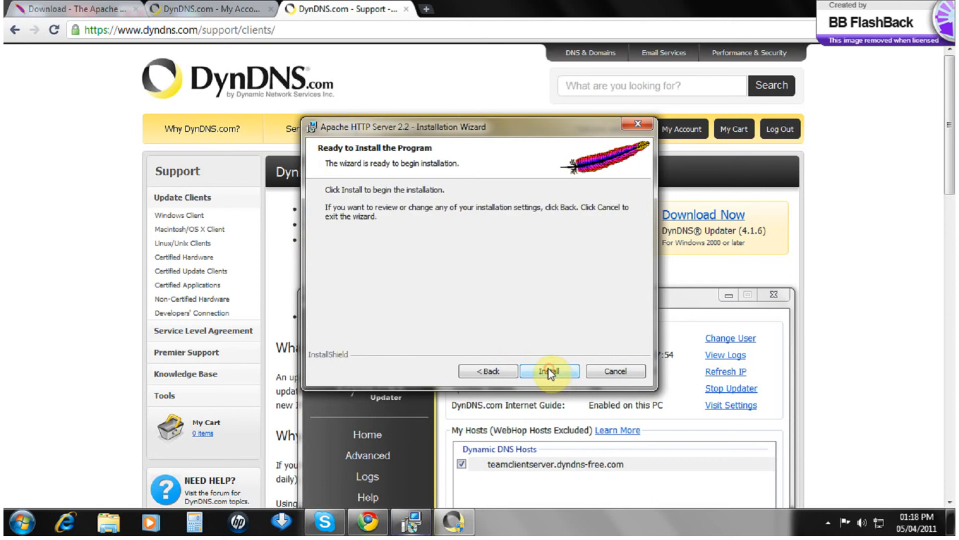
left_click(548, 369)
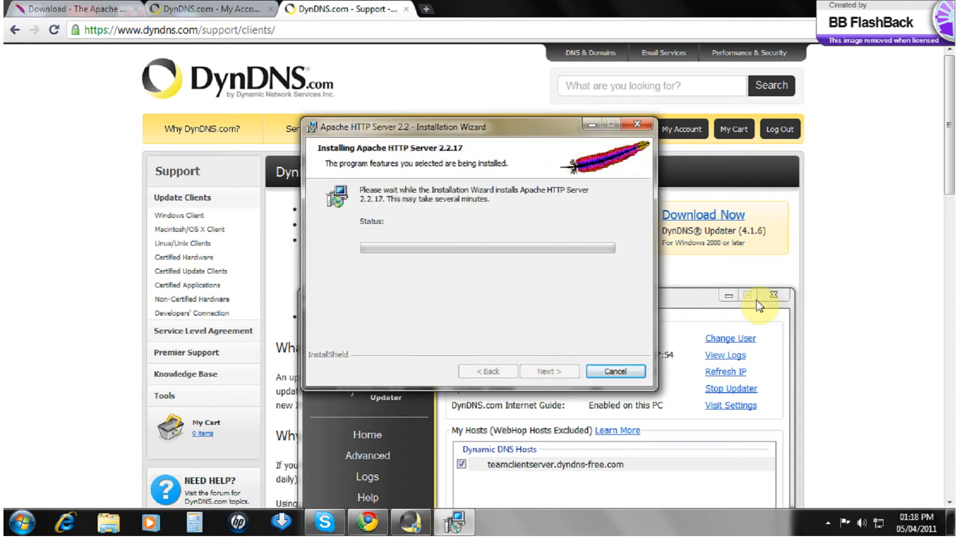
left_click_drag(710, 299, 752, 99)
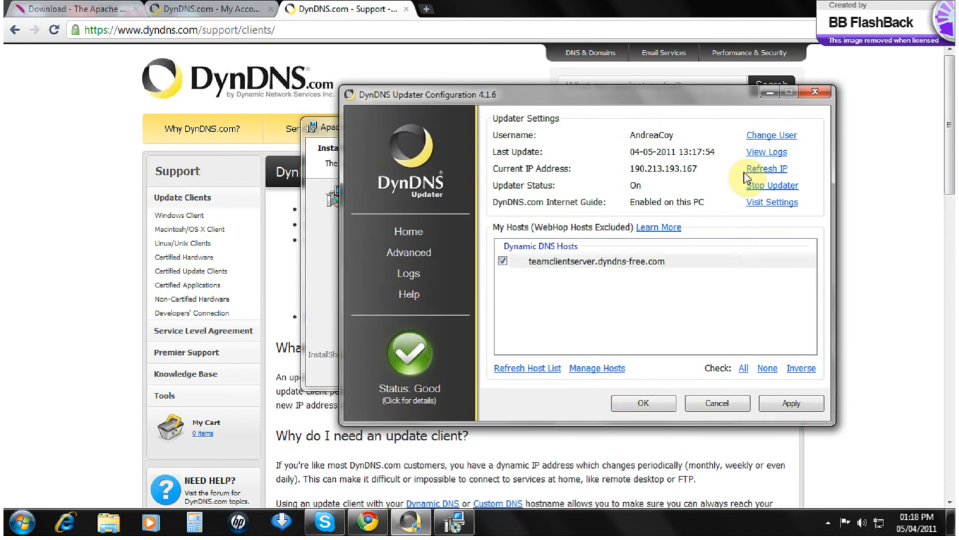
left_click(660, 404)
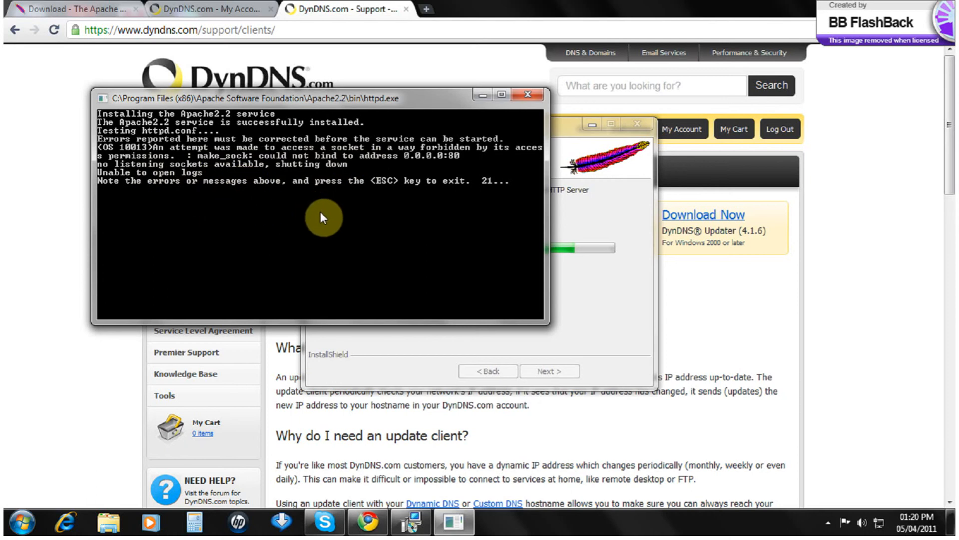
Step: Dismiss the Apache error consoles and finish the installer
key("Escape")
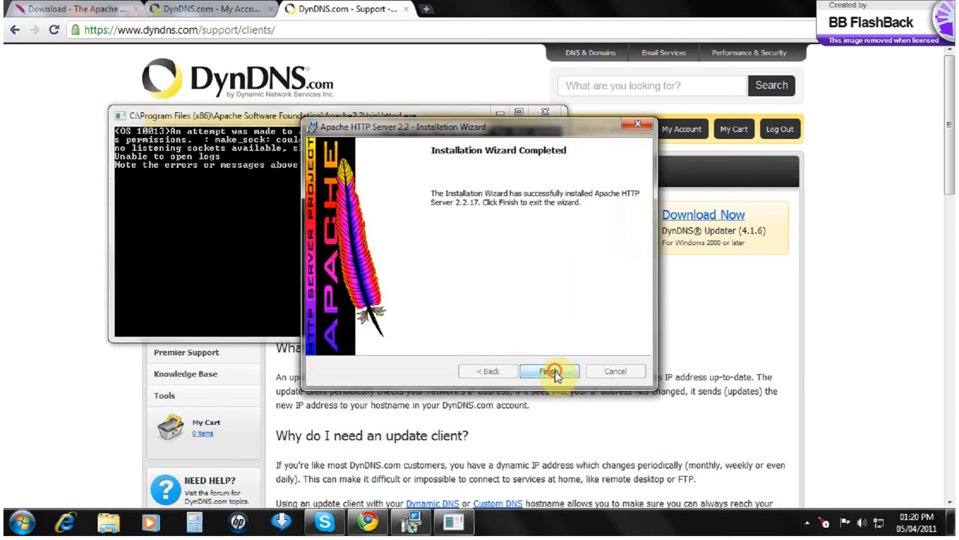
left_click(555, 371)
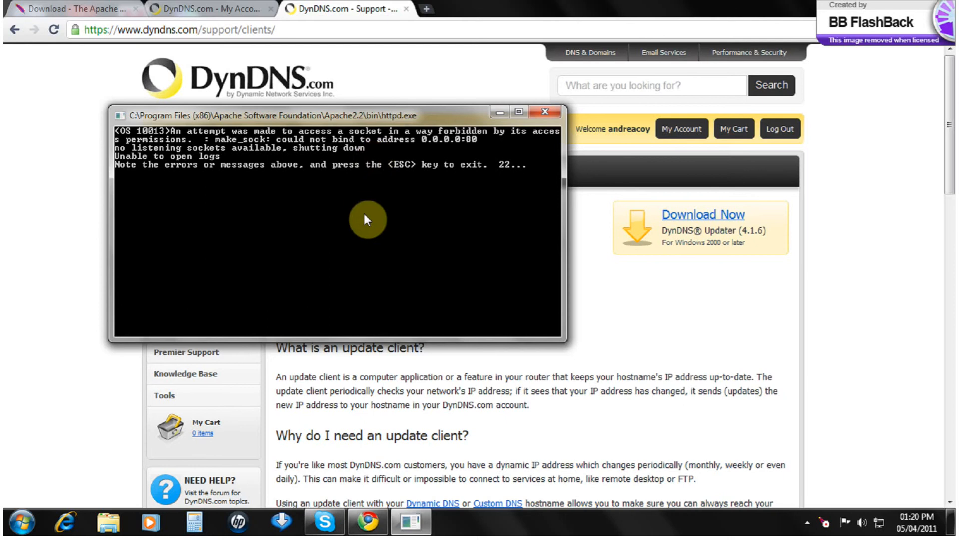
key("Escape")
scroll(397, 370, "down", 4)
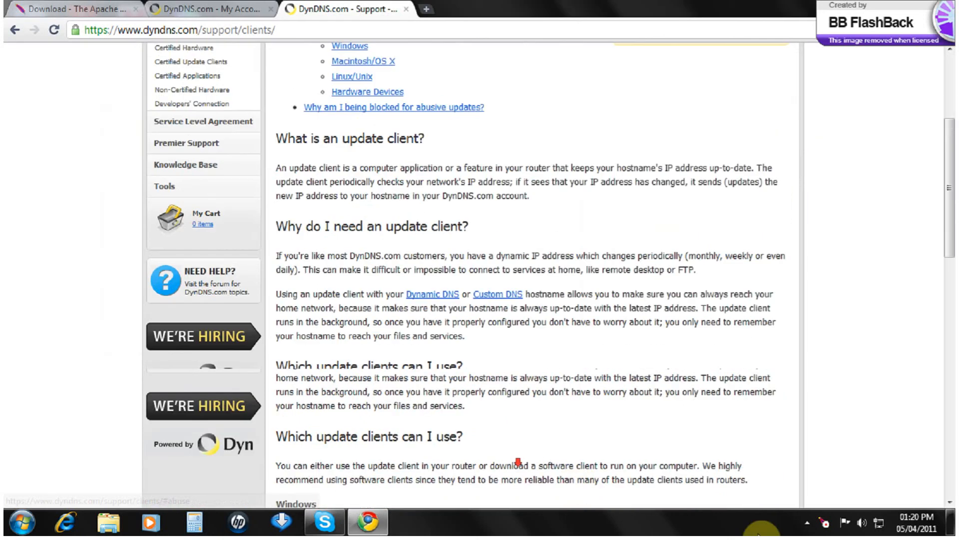
Step: Try starting Apache2.2 from the Service Monitor tray icon, dismiss the failure, and show the desktop
left_click(824, 523)
mouse_move(849, 515)
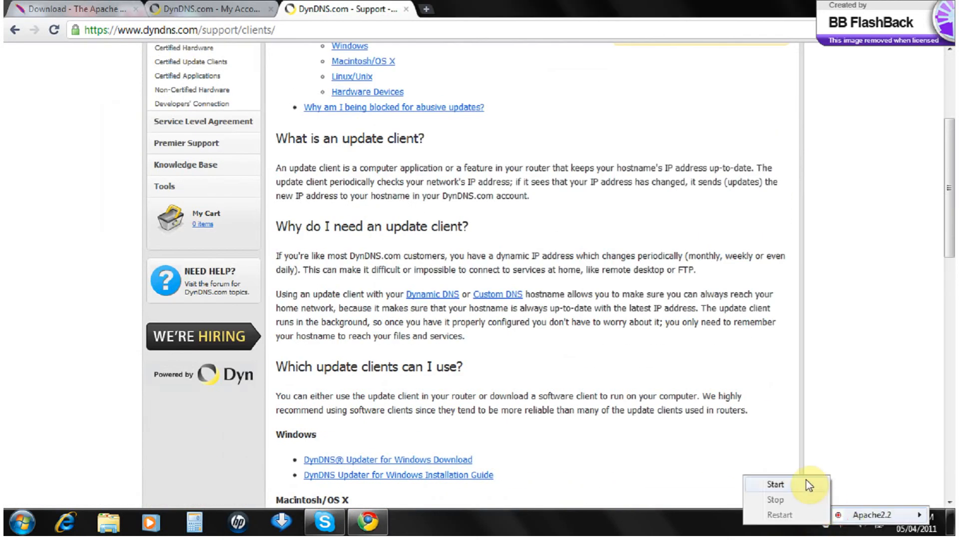
left_click(776, 484)
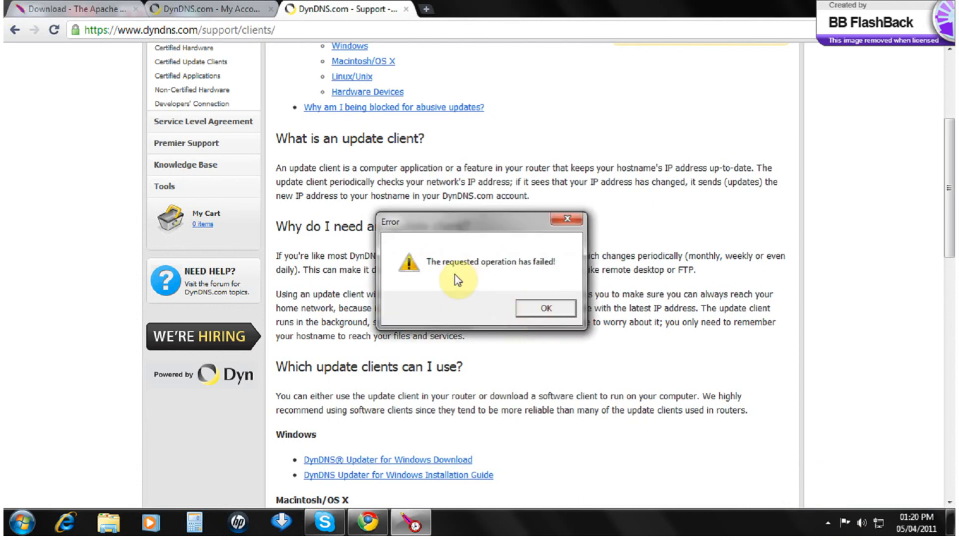
left_click(539, 309)
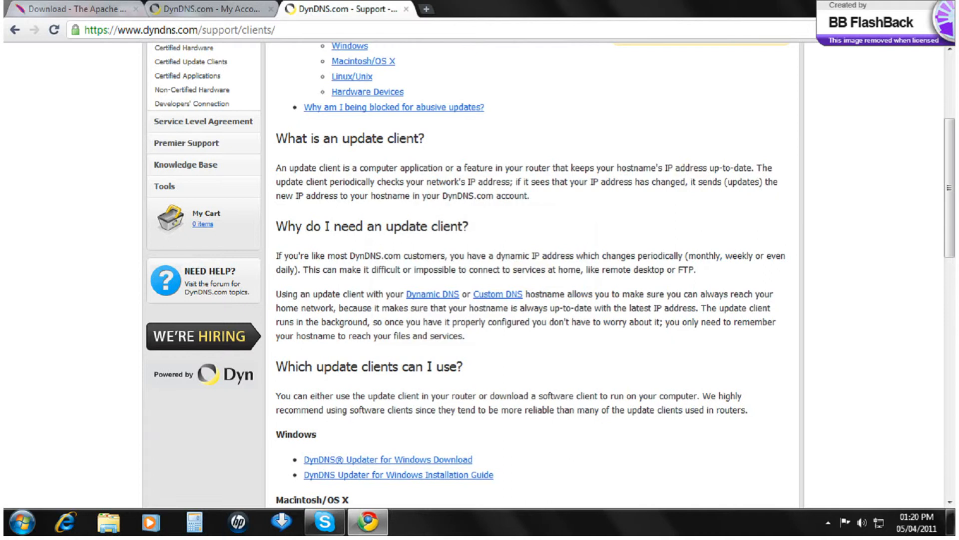
key("super+d")
Step: Launch IIS Manager from Control Panel's System and Security Administrative Tools
left_click(20, 522)
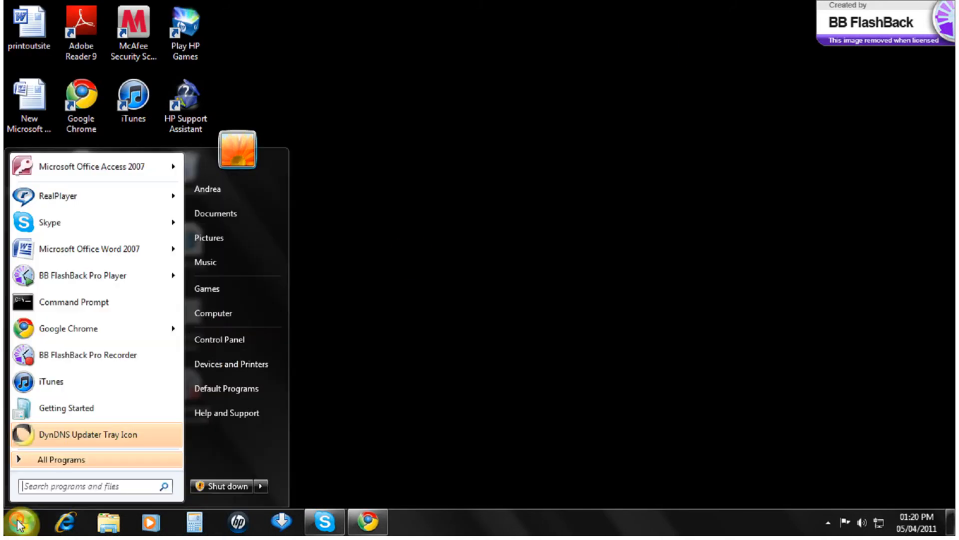
left_click(220, 342)
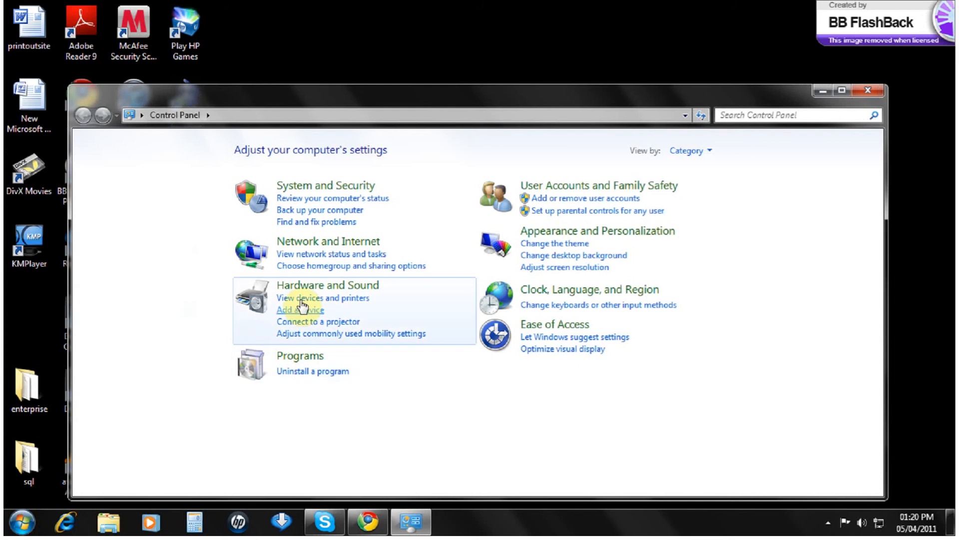
left_click(339, 188)
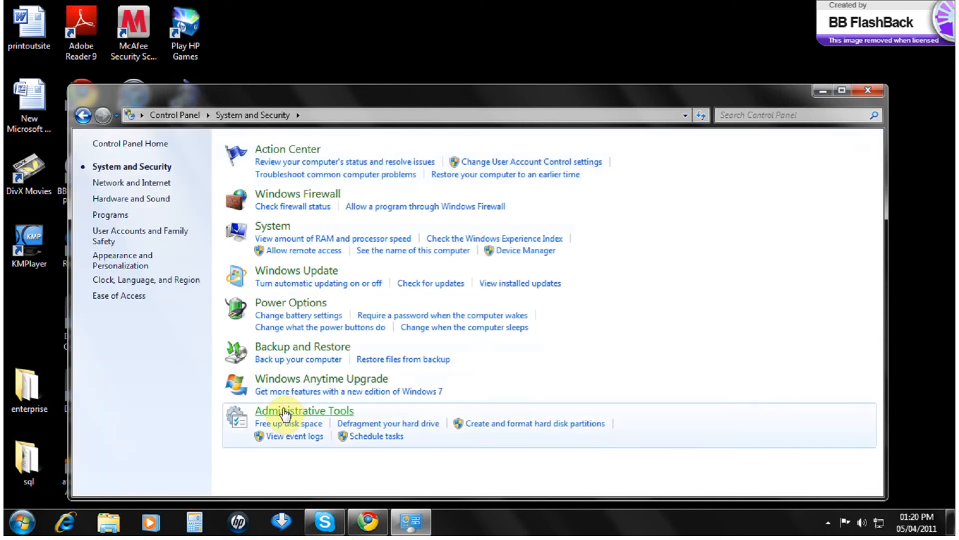
left_click(285, 412)
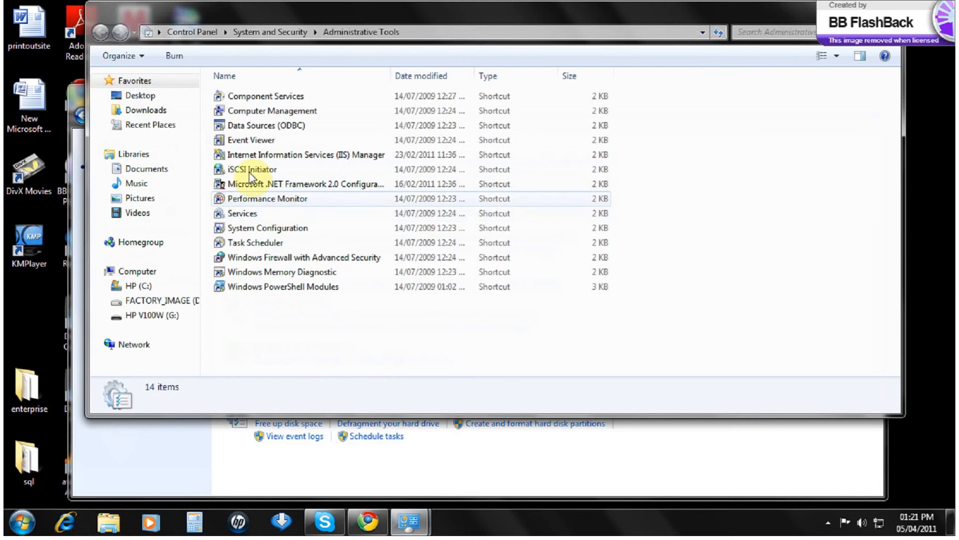
double_click(257, 157)
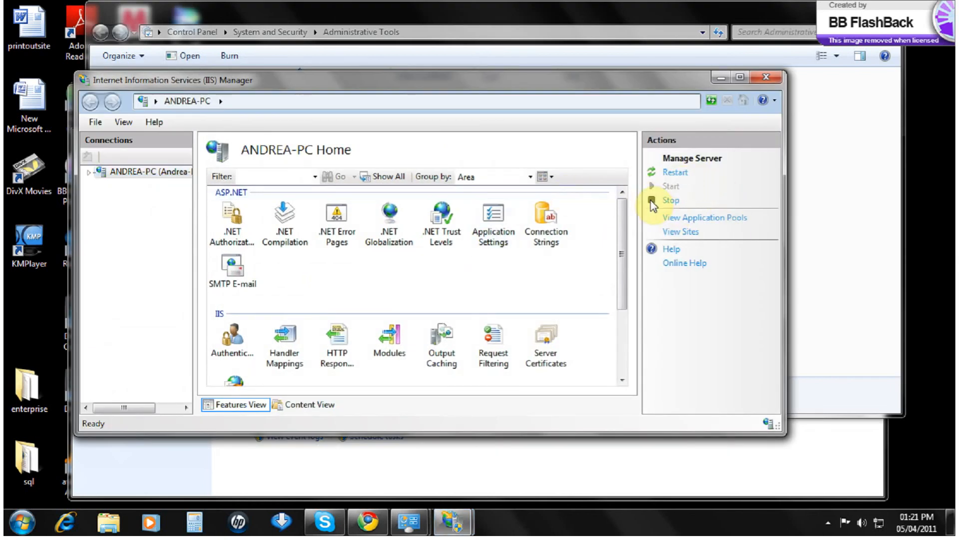
Step: Stop the IIS web server and close IIS Manager
left_click_drag(623, 222, 626, 247)
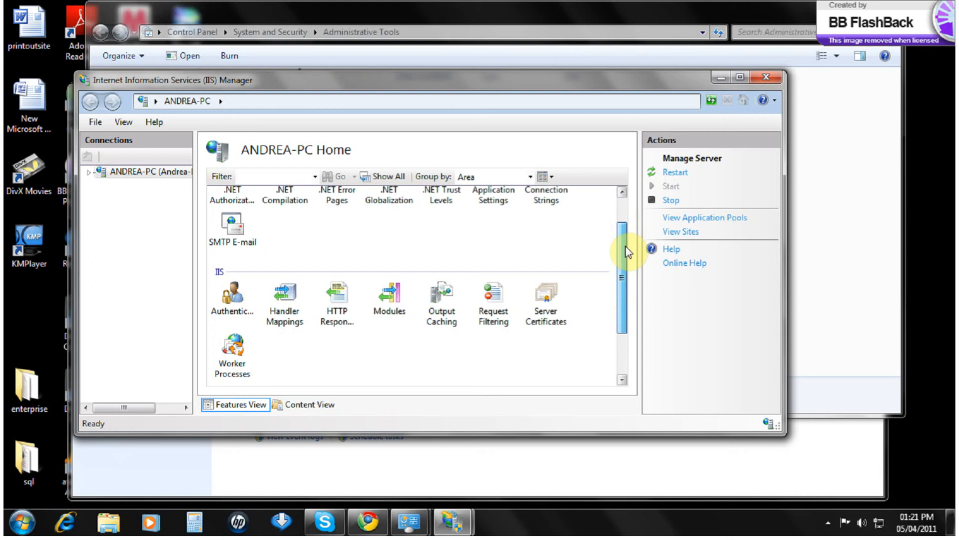
left_click(670, 200)
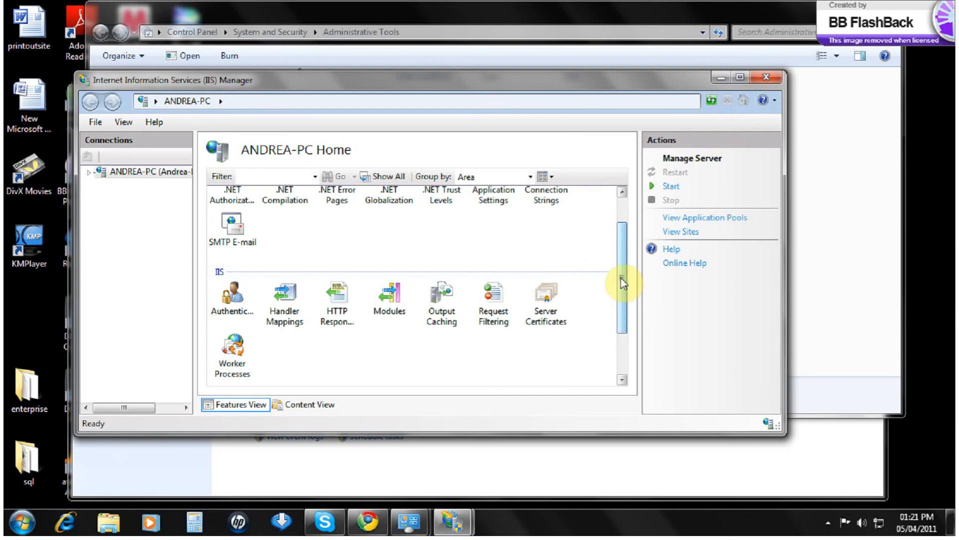
left_click_drag(622, 284, 622, 223)
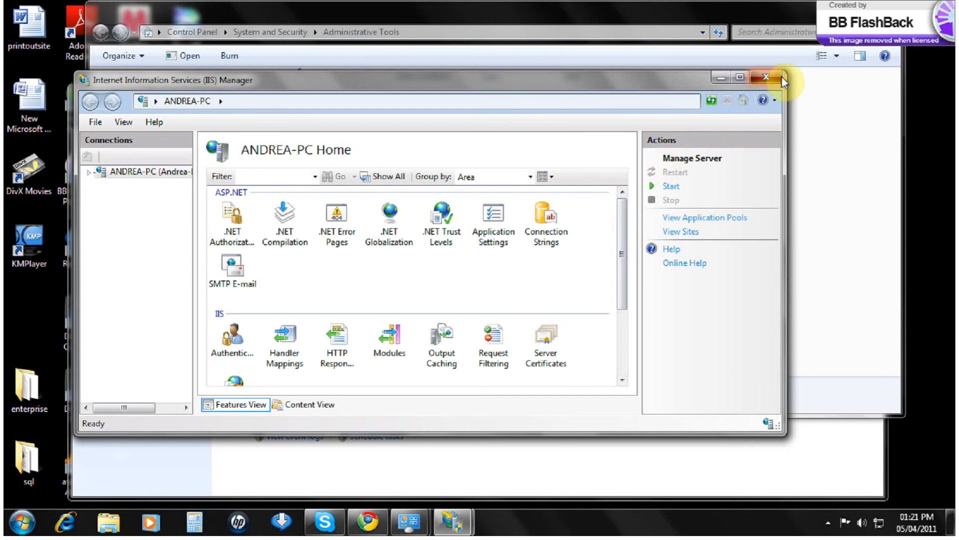
left_click(765, 77)
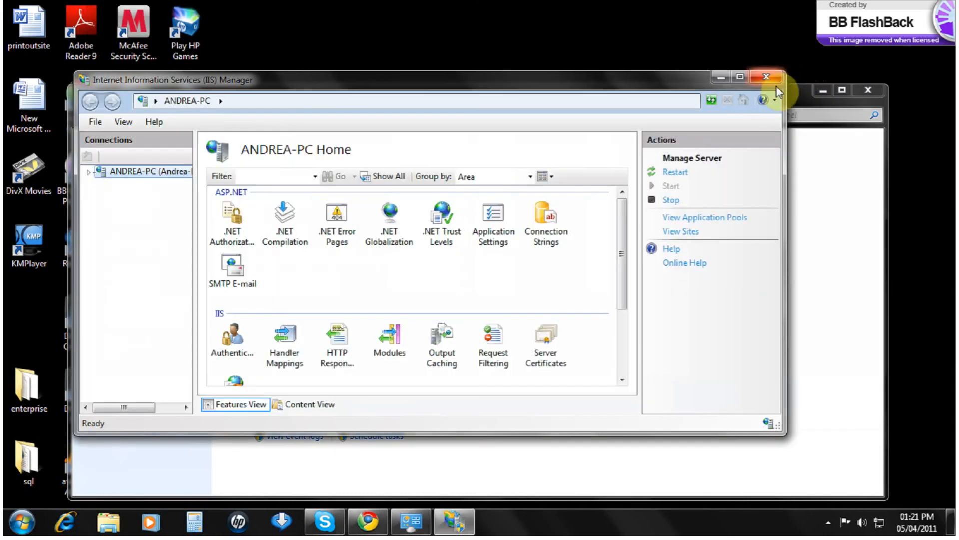
left_click(670, 200)
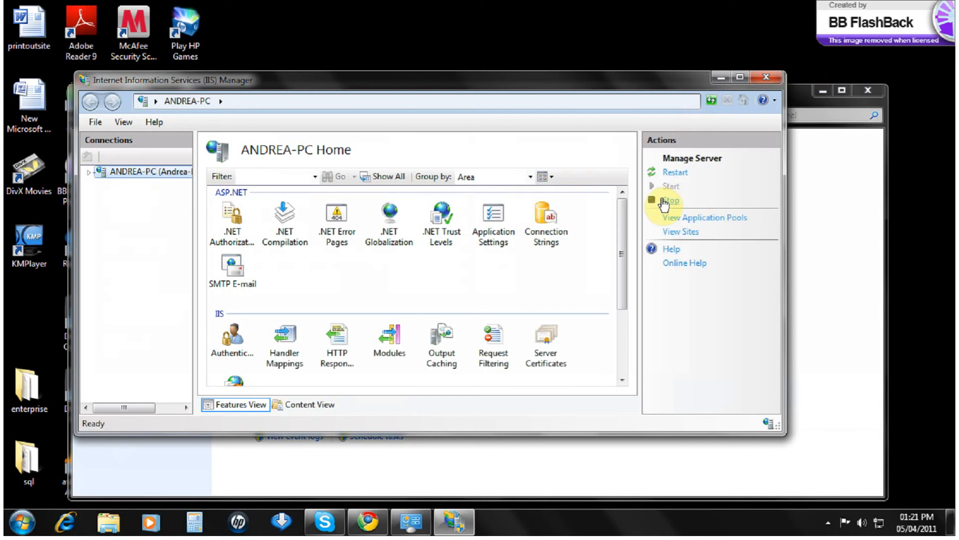
left_click(767, 79)
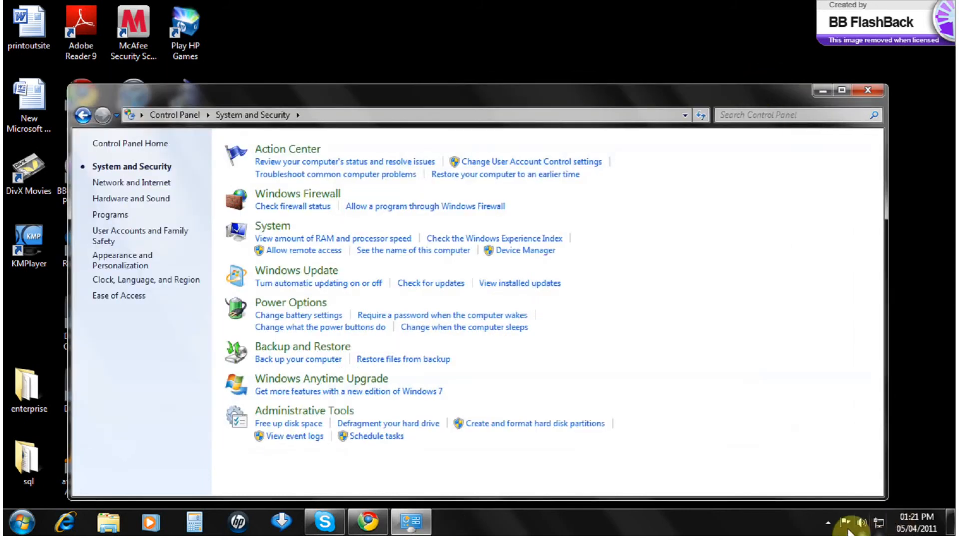
Step: Start Apache2.2 from the Apache tray monitor, close Control Panel, and confirm all services run
left_click(832, 522)
left_click(851, 452)
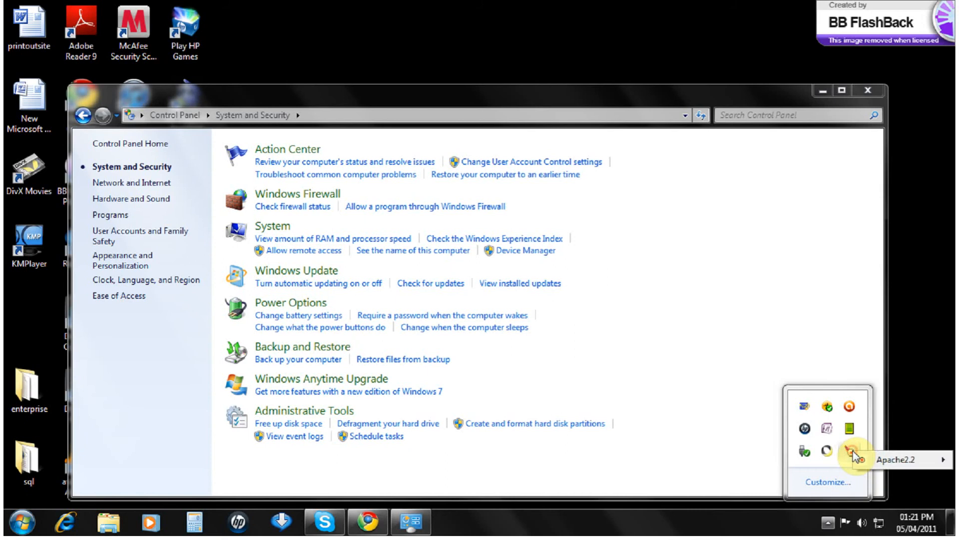
left_click(843, 463)
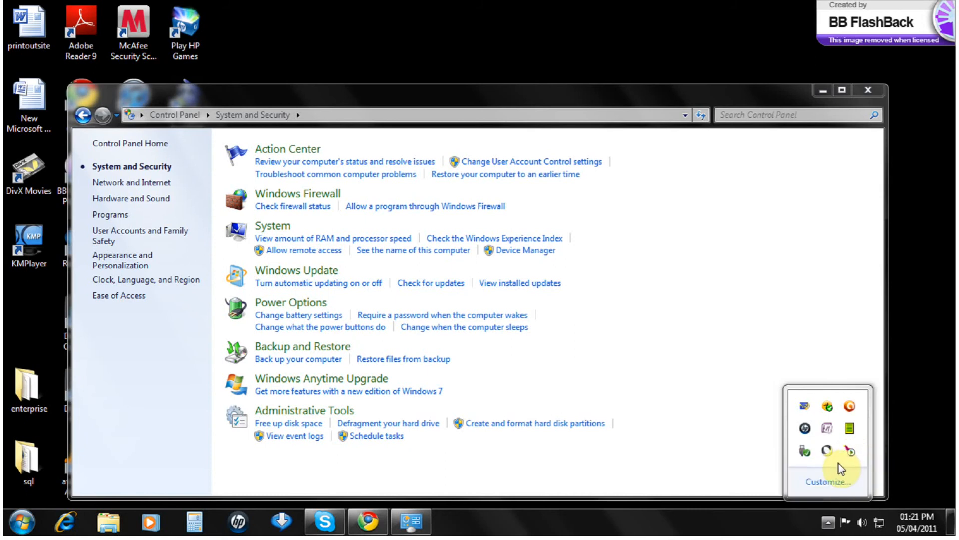
left_click(868, 91)
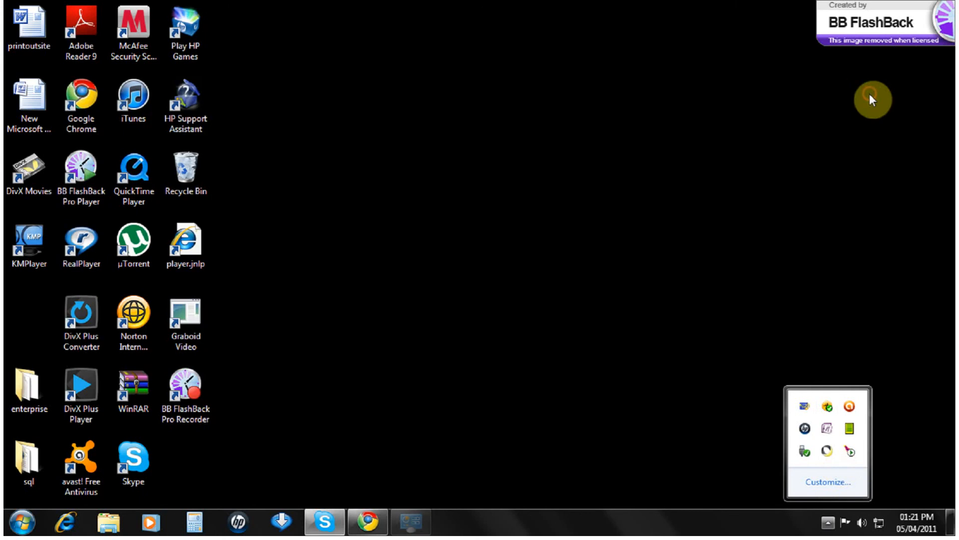
mouse_move(851, 456)
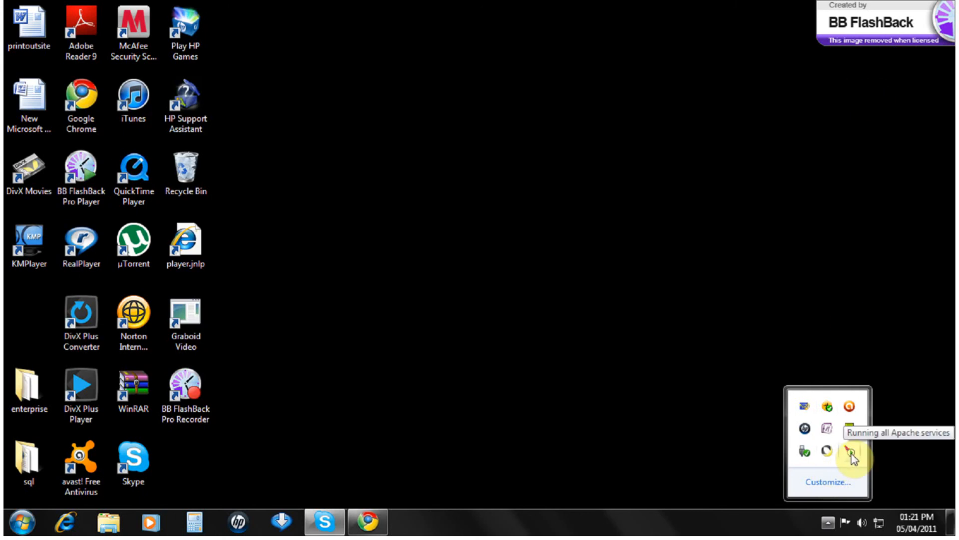
left_click(852, 457)
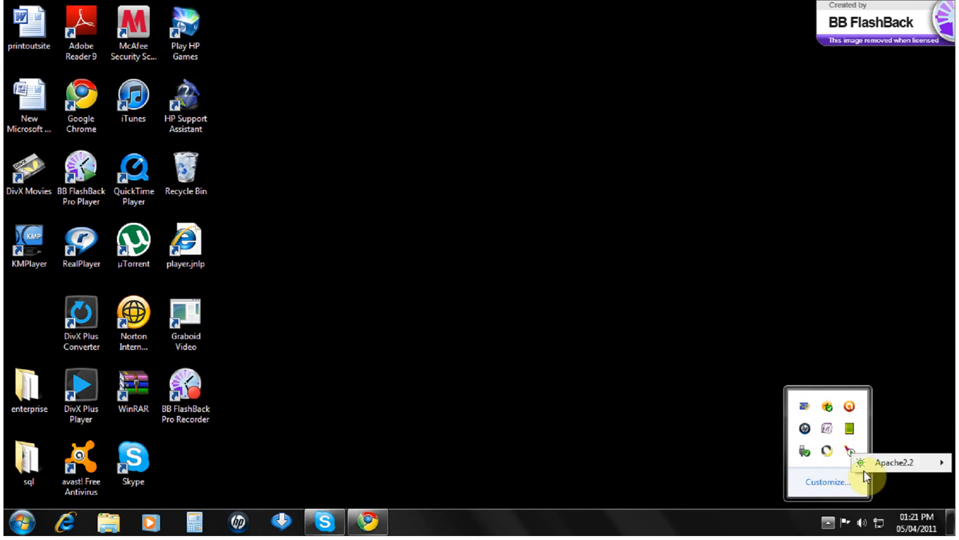
mouse_move(868, 466)
left_click(633, 384)
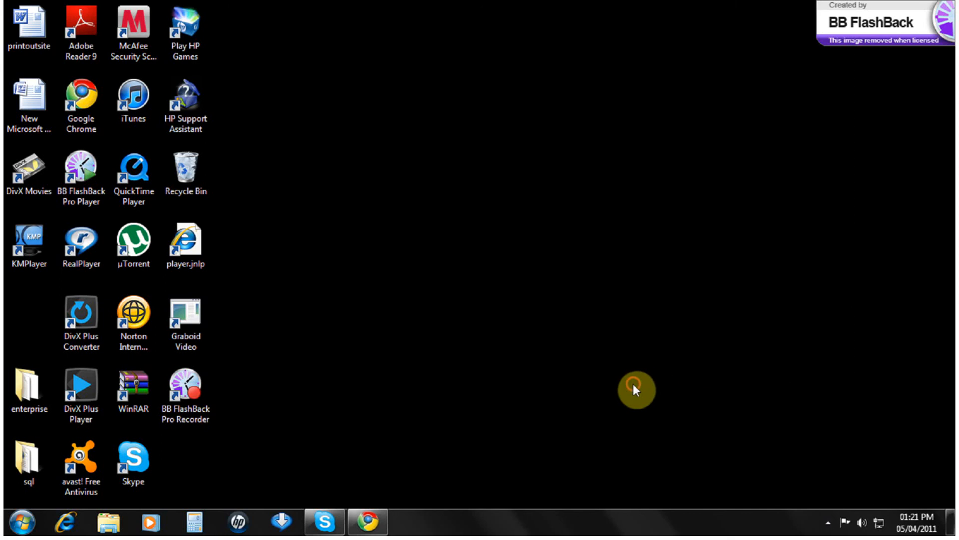
Step: Open the teamclientserver.dyndns-free.com hostname's settings in a new tab from the DynDNS account page
left_click(368, 521)
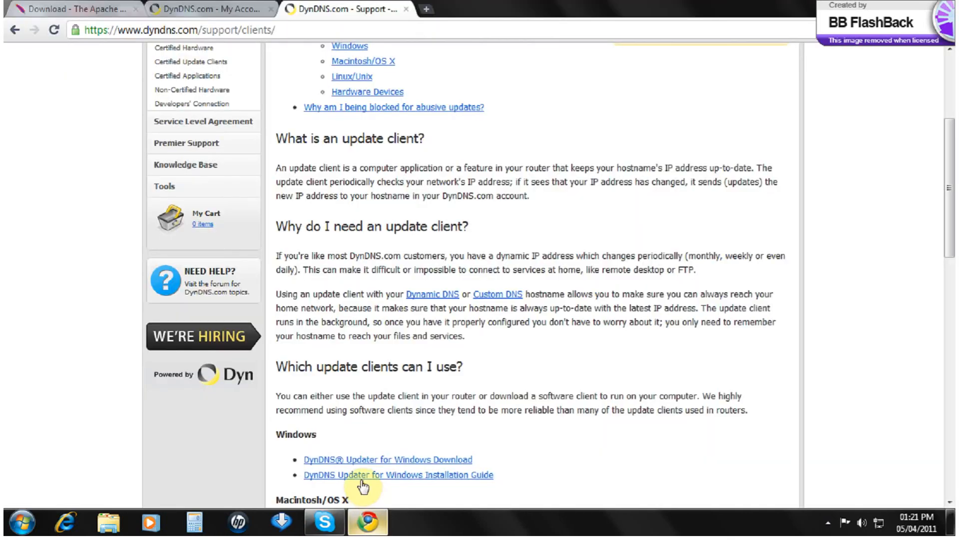
left_click(171, 31)
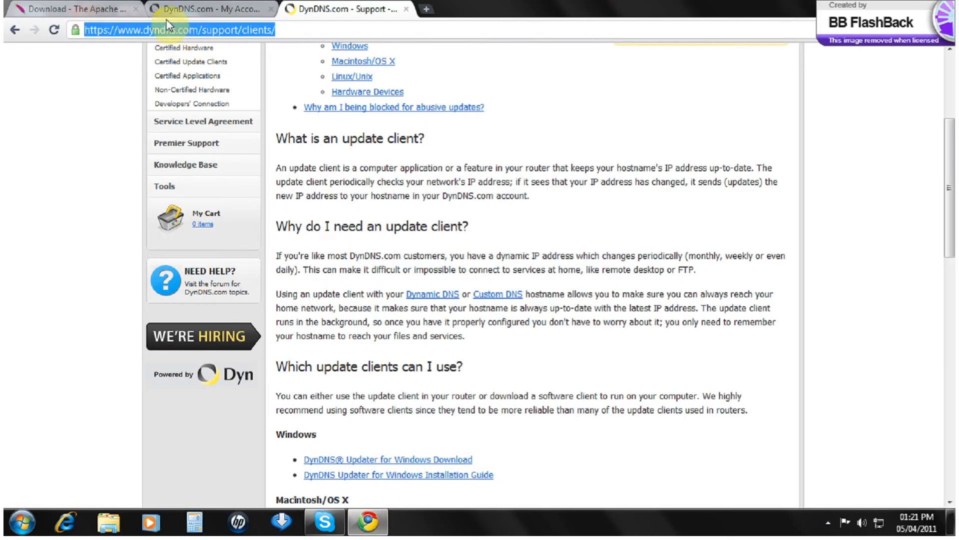
left_click(171, 15)
left_click(103, 8)
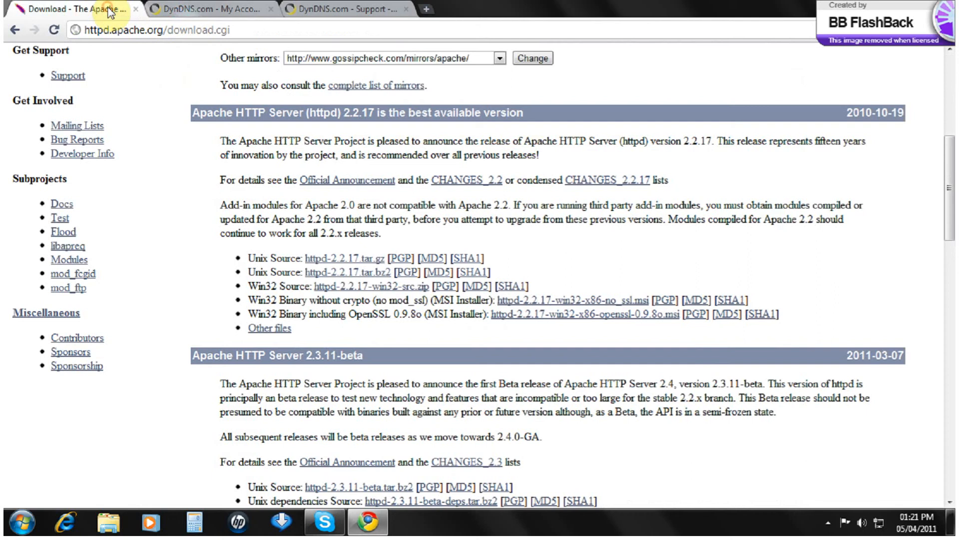
left_click(188, 11)
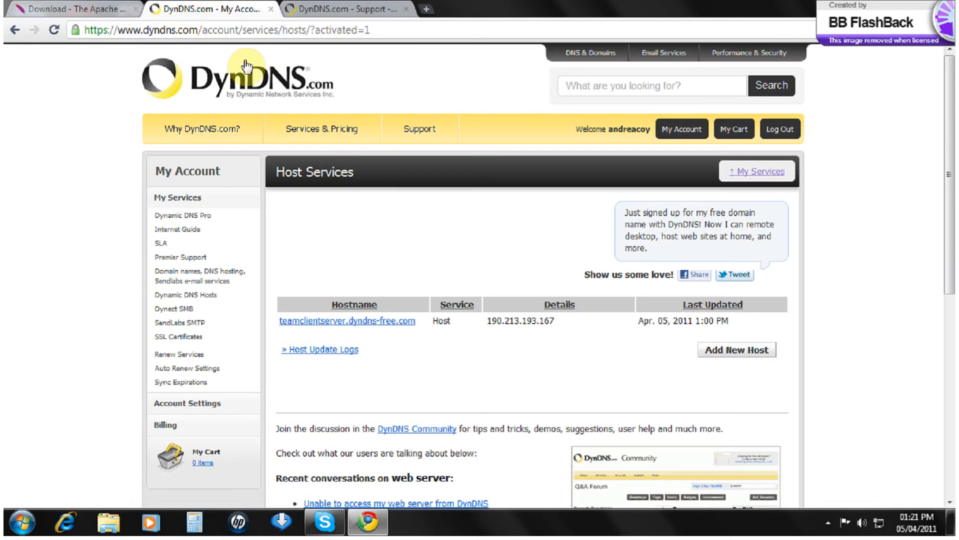
right_click(404, 323)
right_click(378, 326)
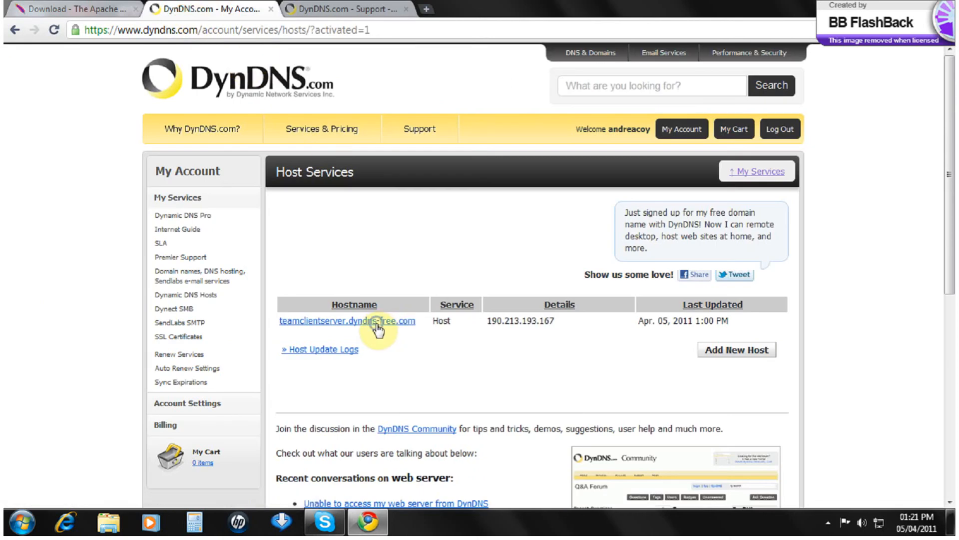
left_click(395, 333)
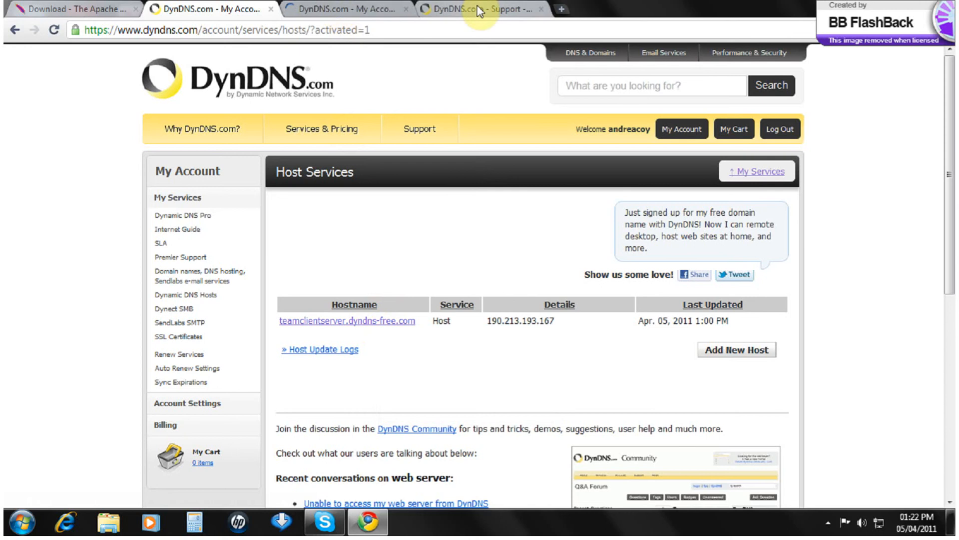
left_click(375, 15)
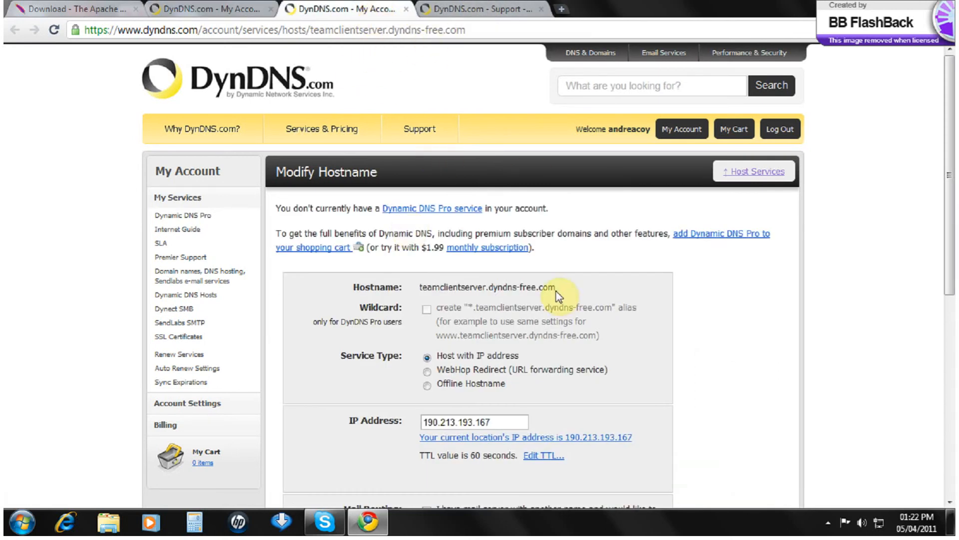
Step: Copy the hostname, browse to it to see Apache's 'It works!' page, then minimise Chrome
mouse_move(556, 290)
left_mouse_down()
mouse_move(425, 287)
mouse_move(568, 286)
left_mouse_up()
right_click(430, 291)
right_click(515, 289)
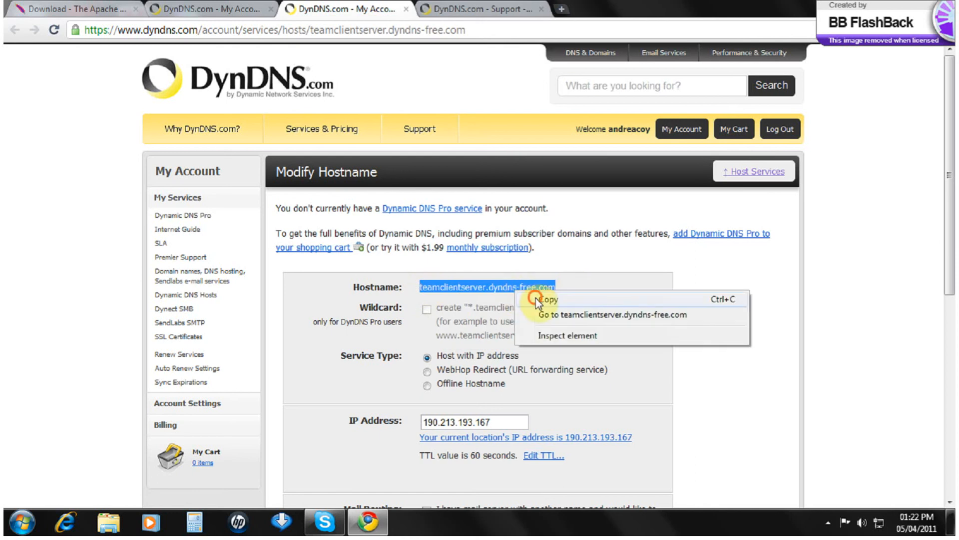
left_click(537, 300)
left_click(274, 29)
right_click(274, 28)
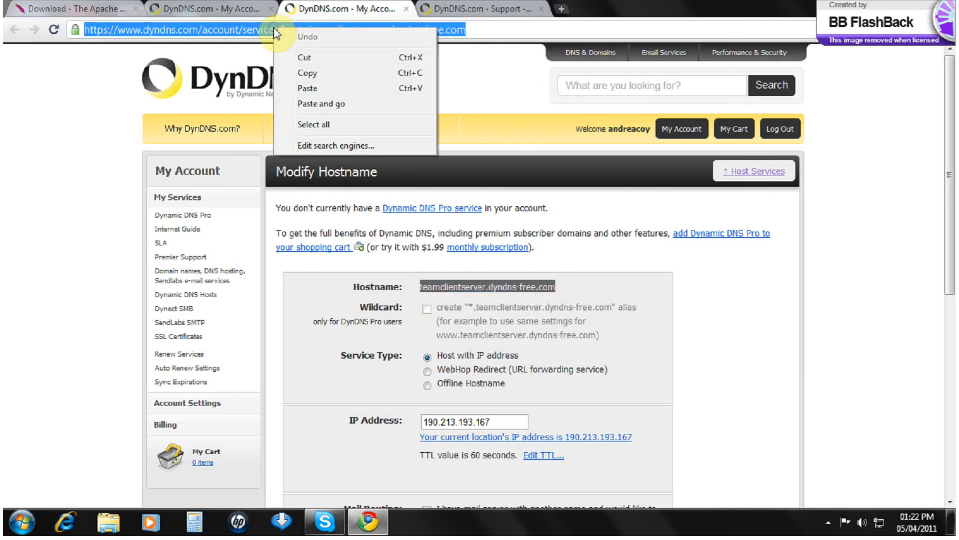
left_click(330, 88)
left_click(323, 54)
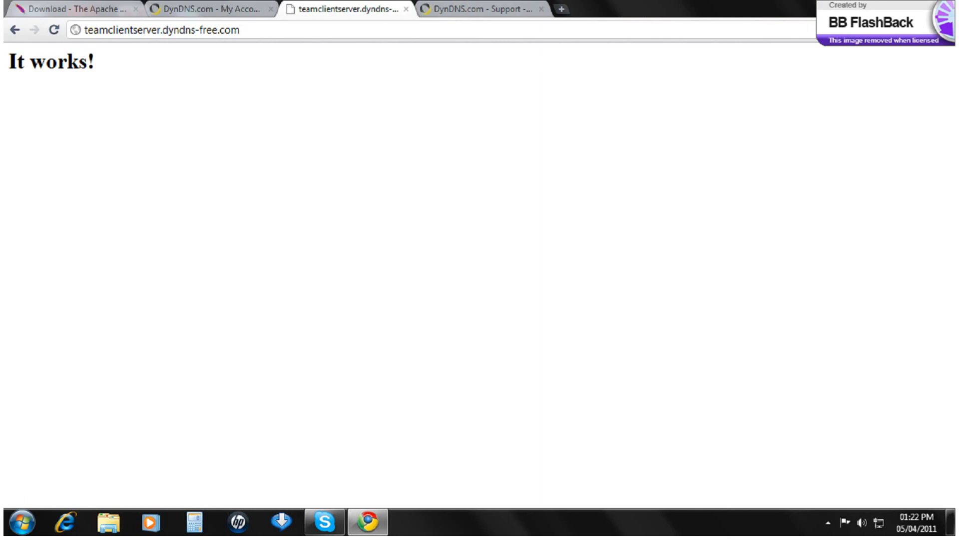
left_click(891, 6)
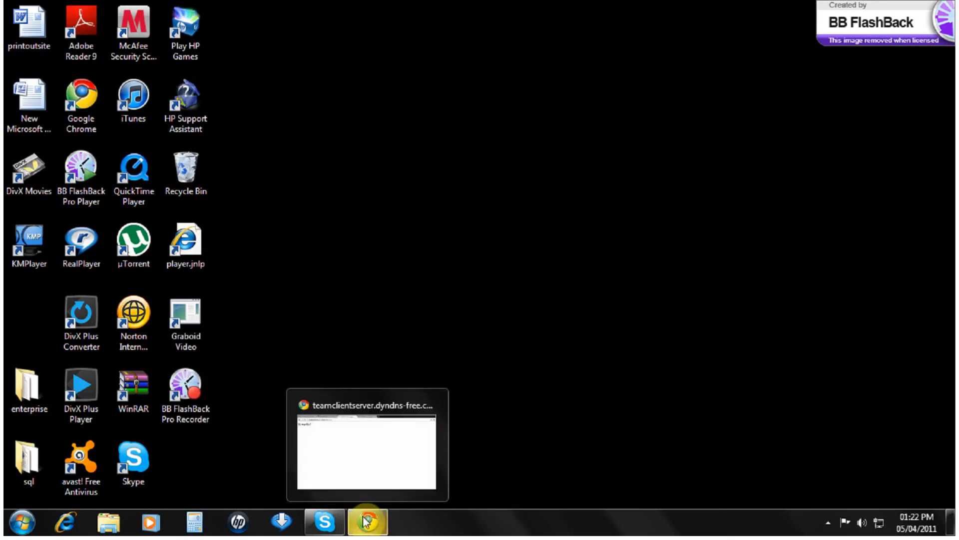
Step: Run ipconfig in Command Prompt, showing IPv4 192.168.1.100 and default gateway 192.168.1.1
left_click(18, 528)
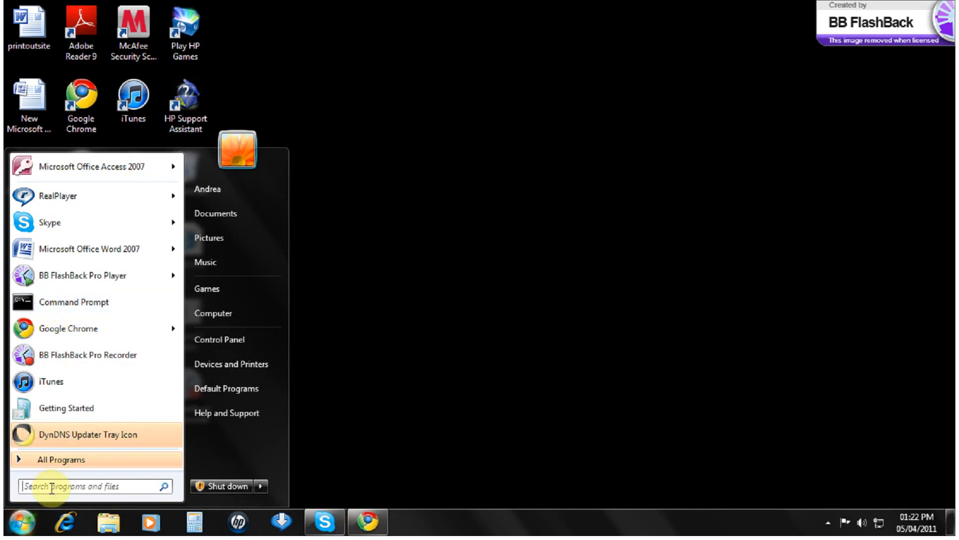
type("cmd")
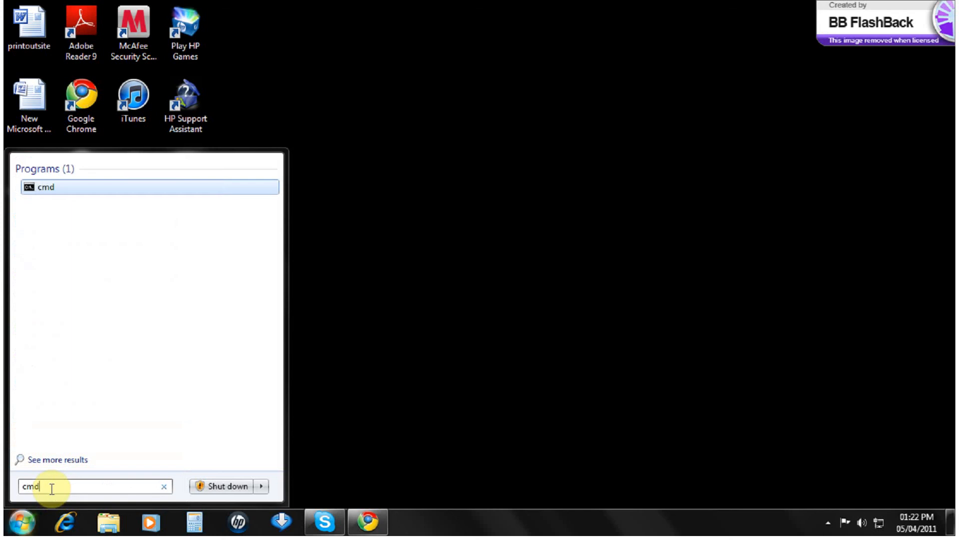
key("Return")
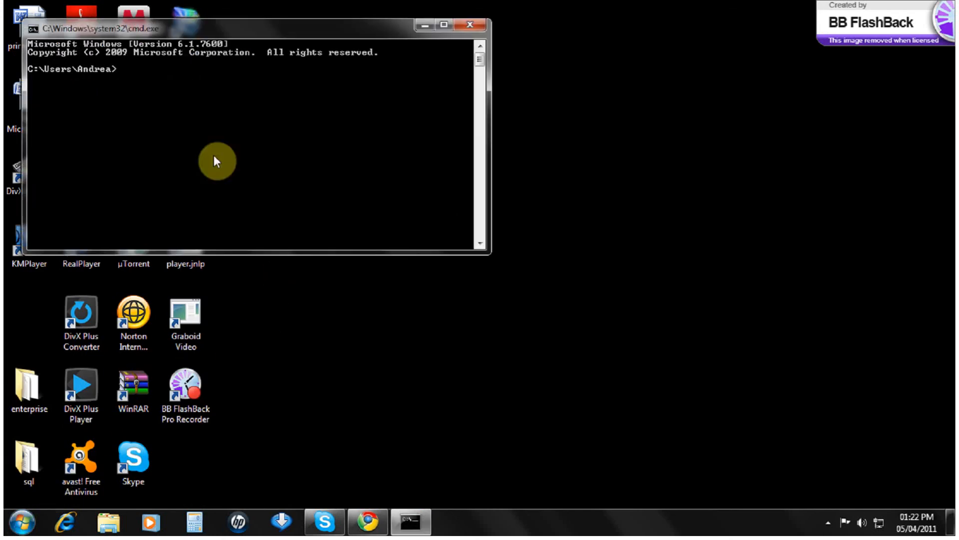
type("ipconfig")
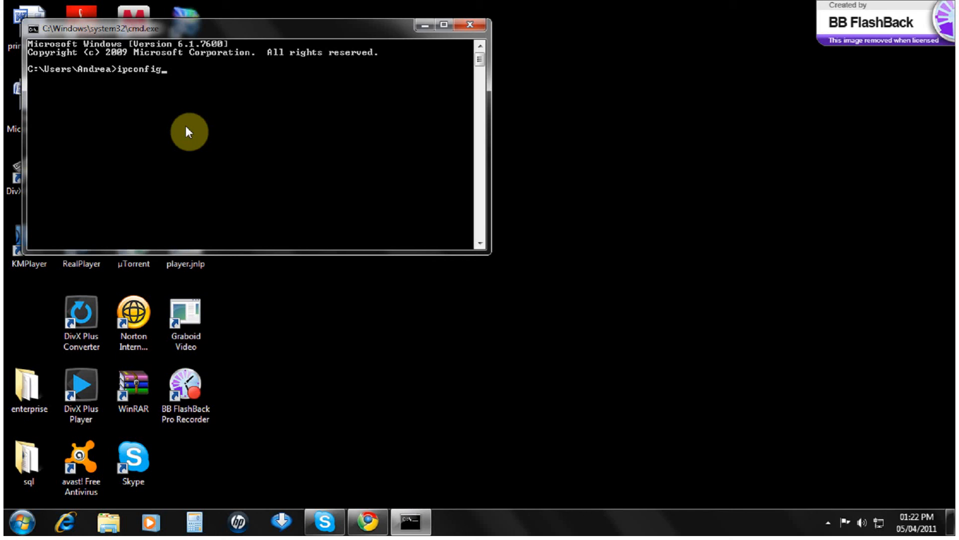
key("Return")
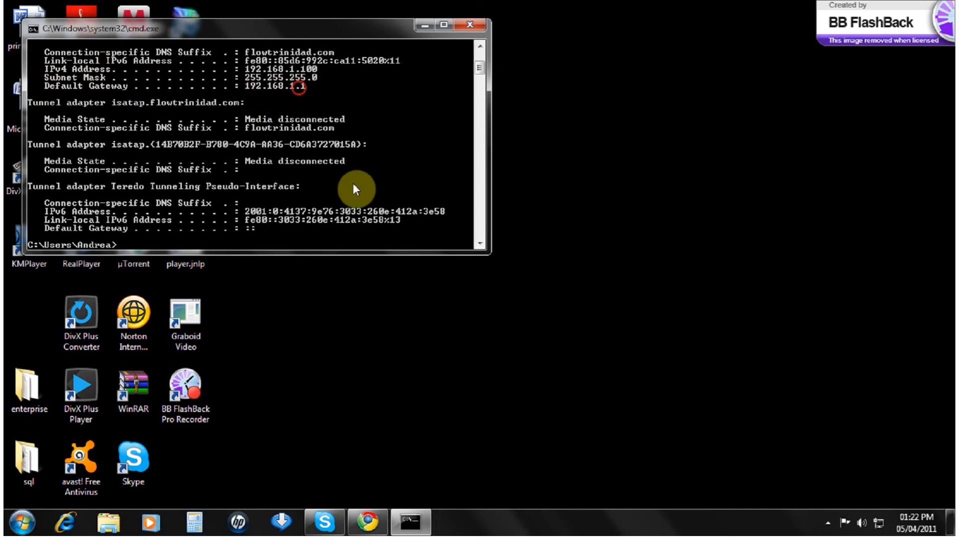
Step: Load the router admin page at 192.168.1.1 in Chrome
left_click(368, 521)
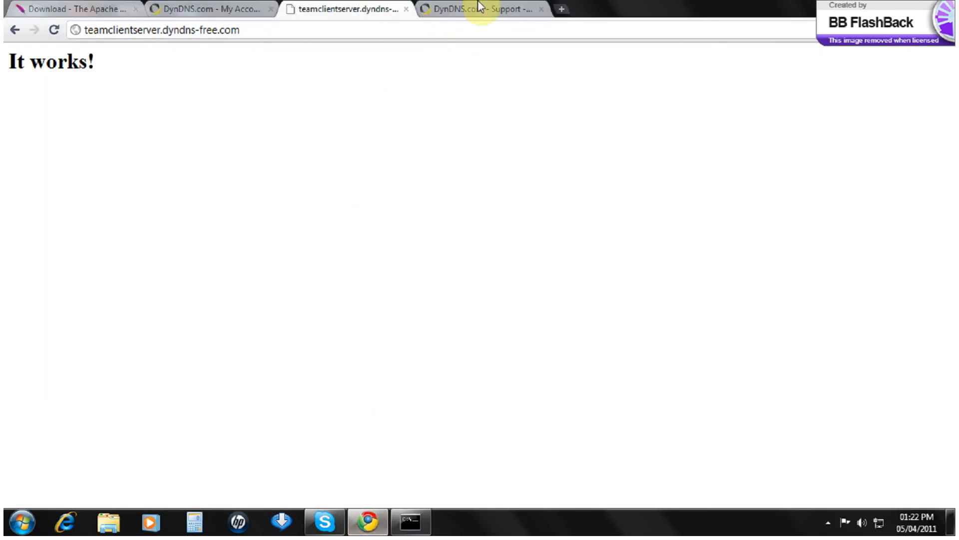
left_click_drag(623, 10, 538, 155)
left_click(306, 189)
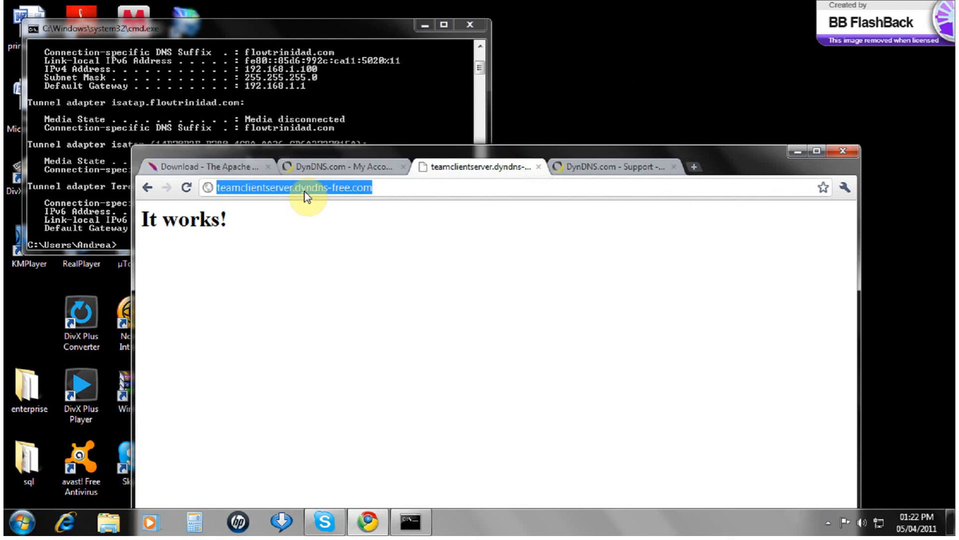
type("192.1")
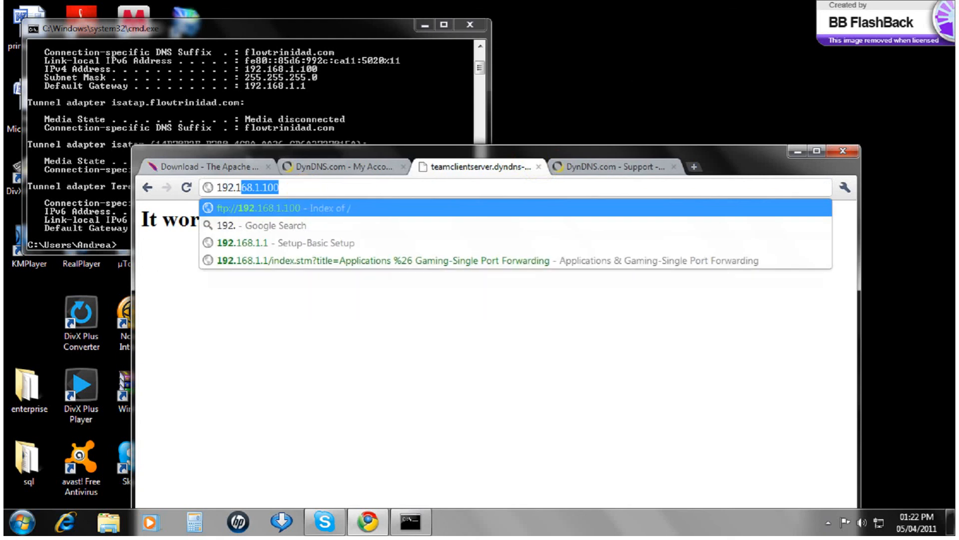
type("68.1.1")
key("Return")
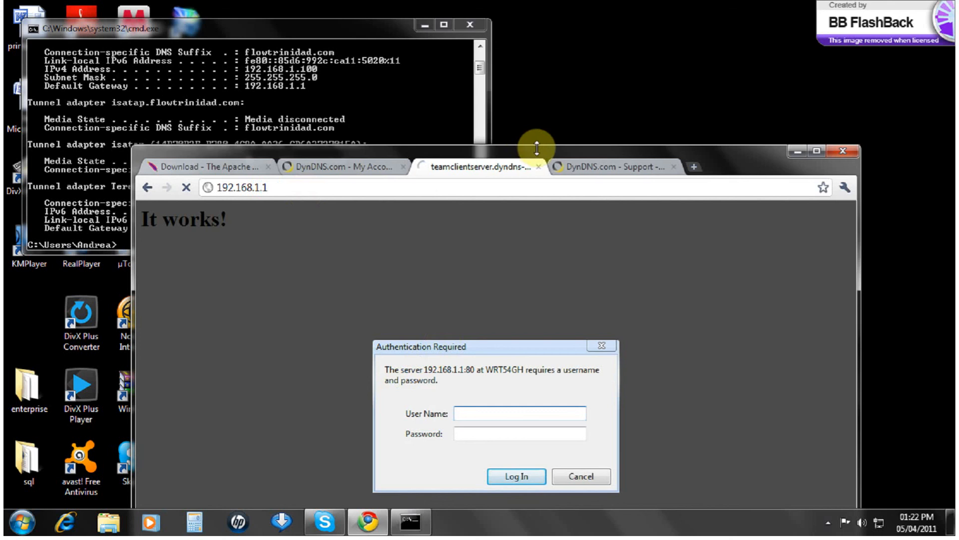
Step: Log in to the Linksys router with the router username and password
left_click_drag(560, 152, 543, 28)
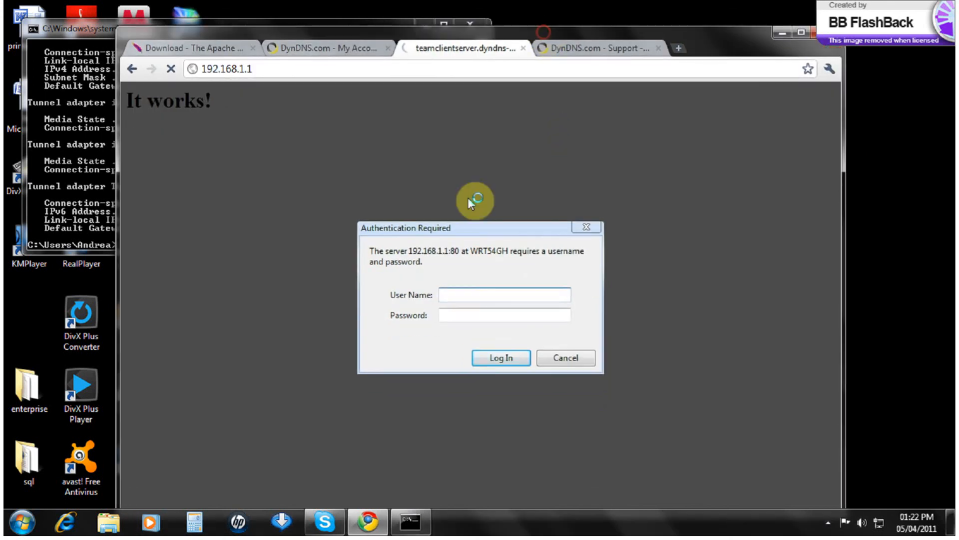
left_click(452, 295)
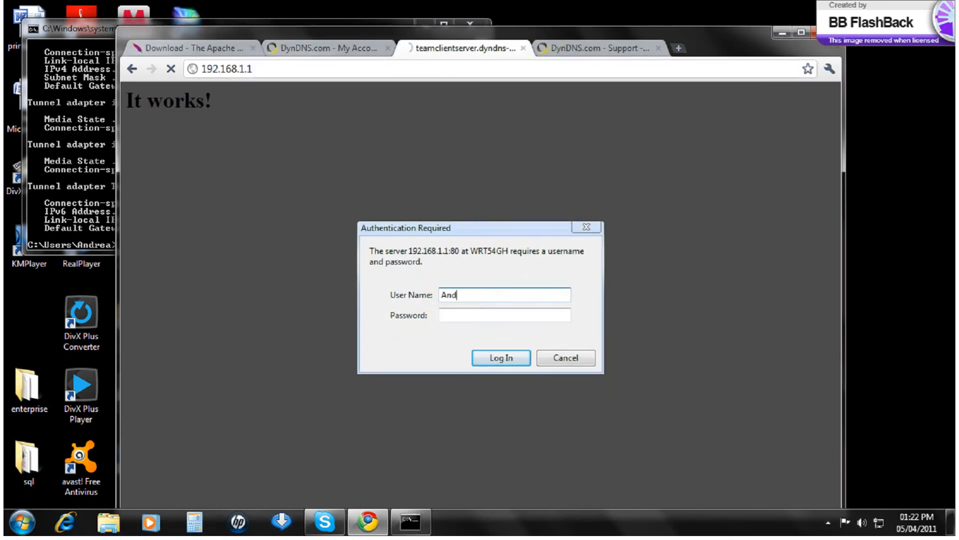
key("Tab")
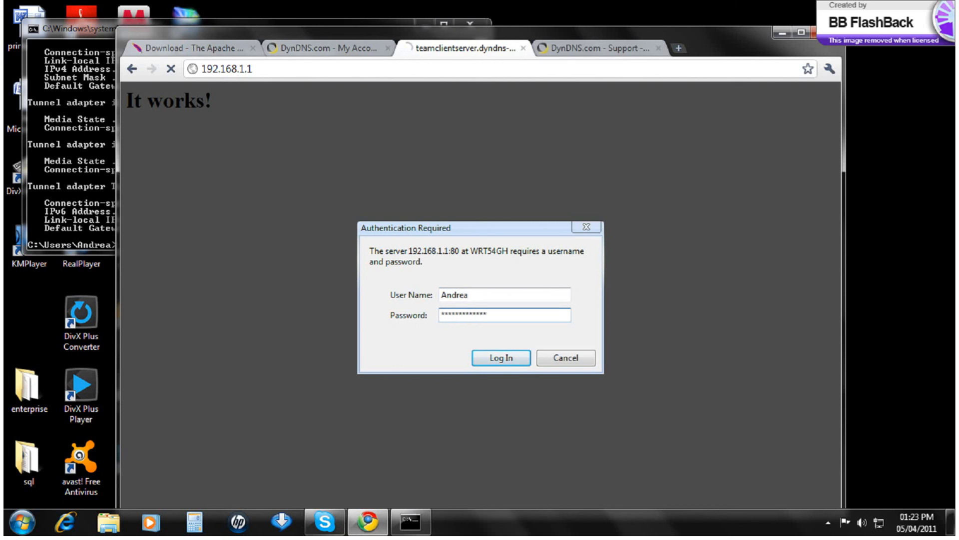
key("Return")
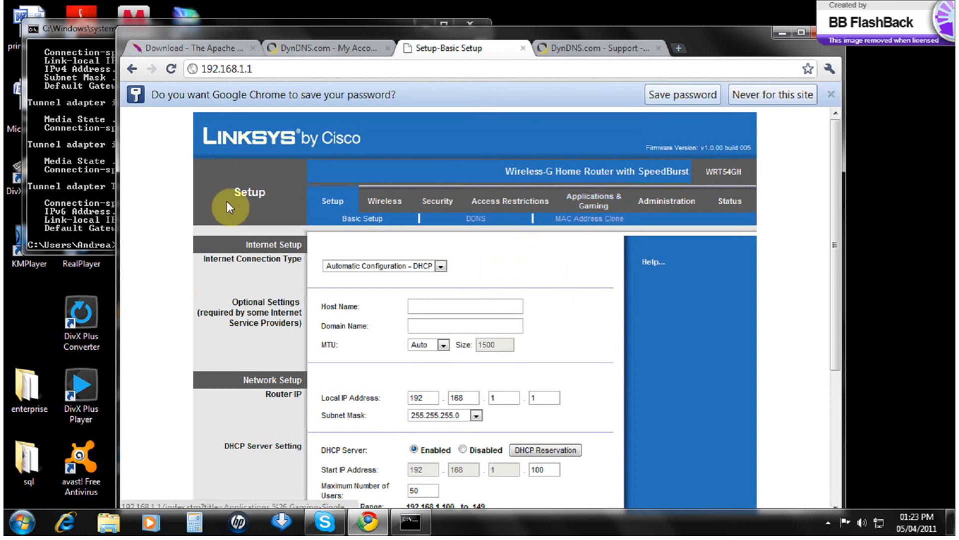
left_click_drag(835, 276, 832, 311)
Step: Check the Web rule forwards external and internal port 80, protocol Both, enabled
left_click(593, 150)
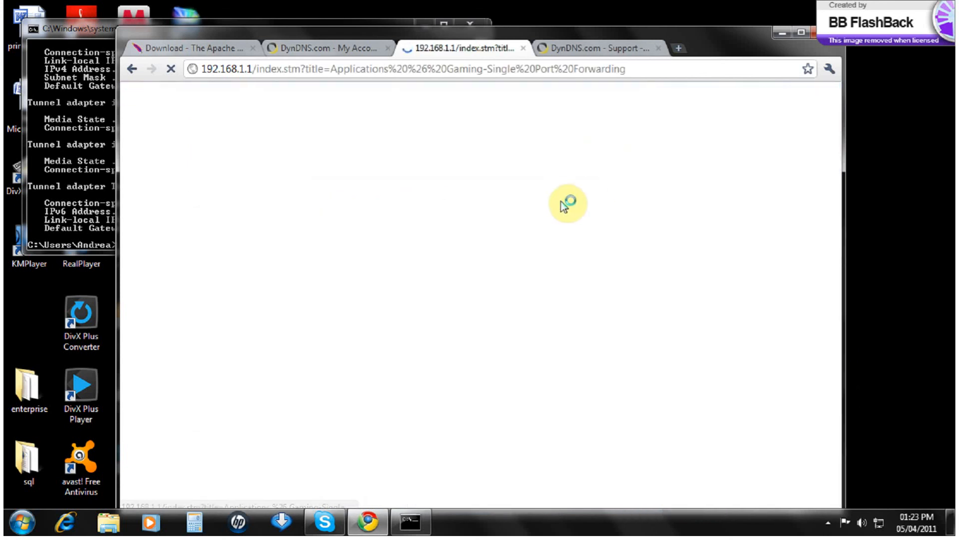
scroll(315, 350, "down", 1)
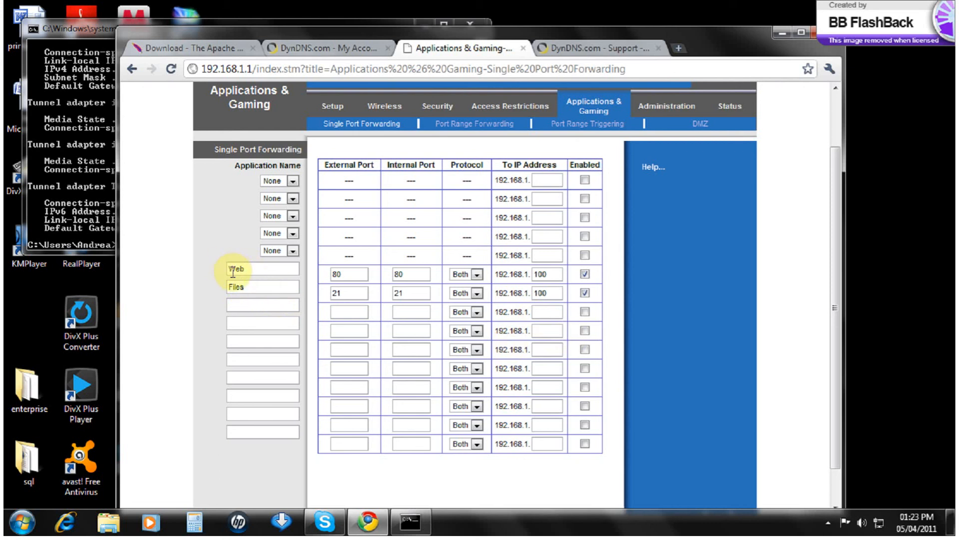
left_click_drag(232, 270, 263, 265)
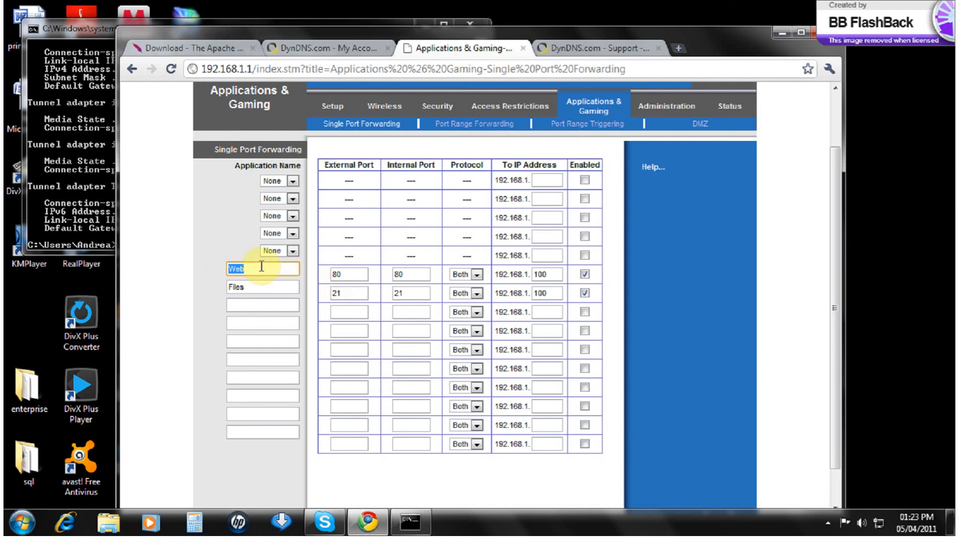
left_click_drag(344, 275, 316, 275)
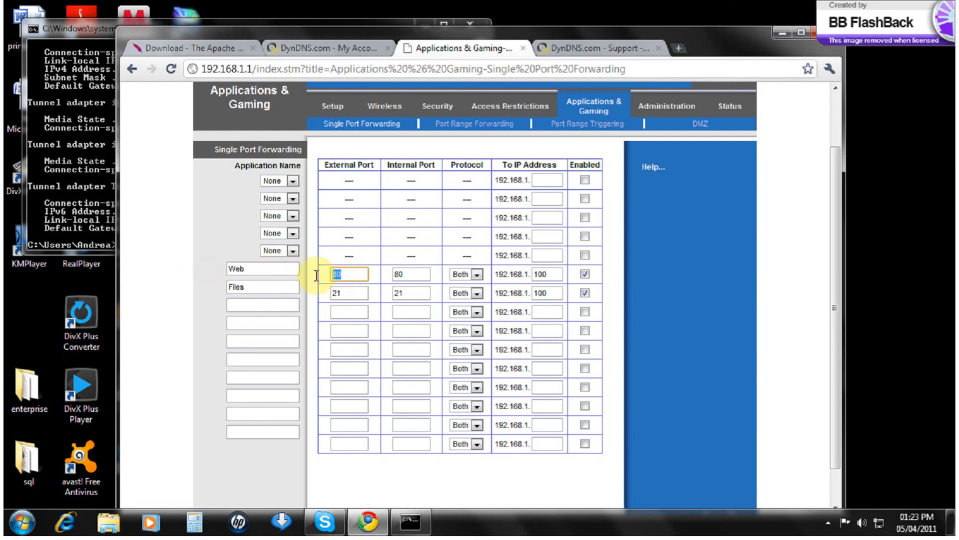
left_click_drag(424, 274, 369, 275)
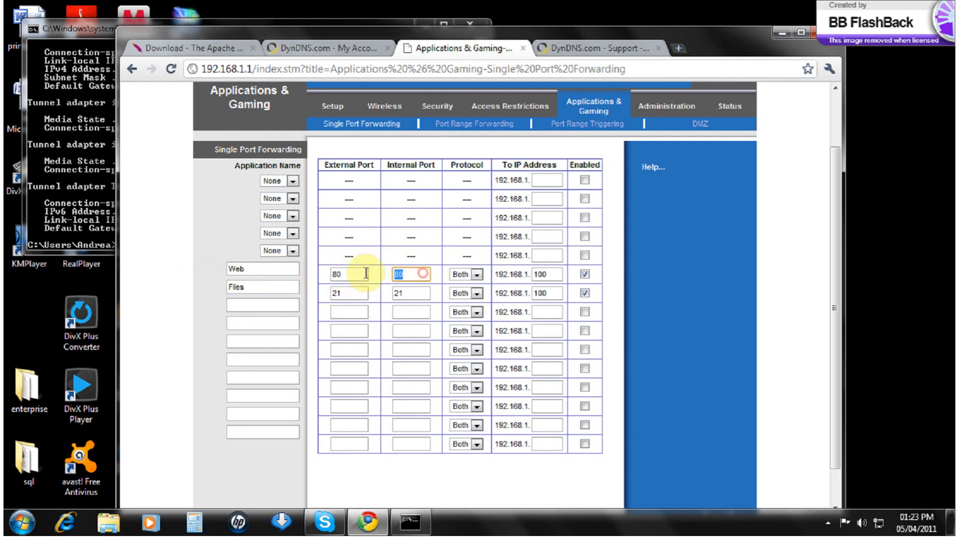
left_click(455, 274)
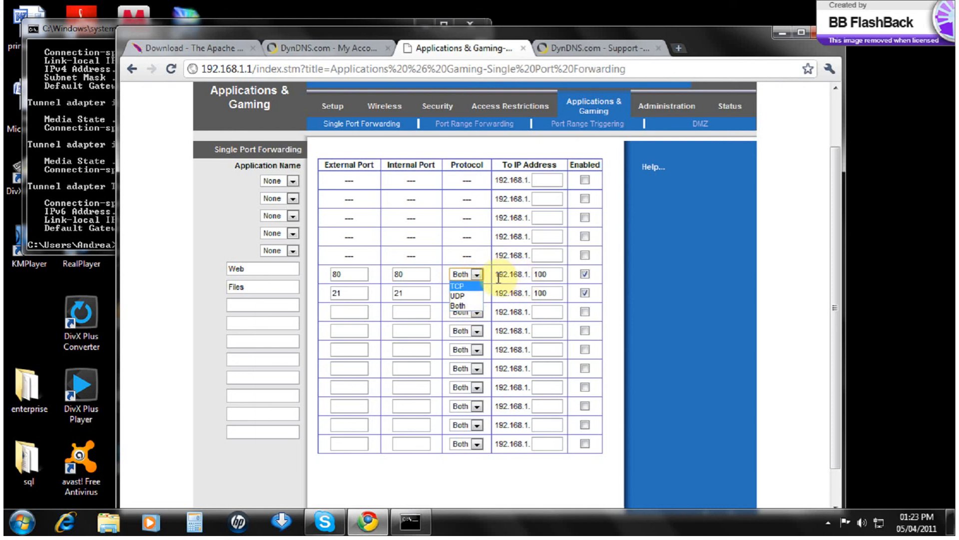
left_click(549, 278)
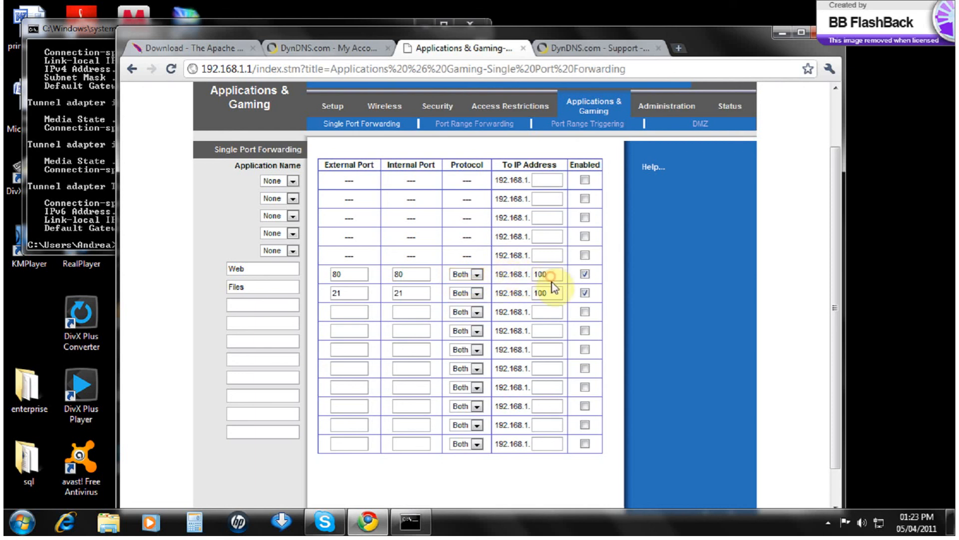
left_click(588, 276)
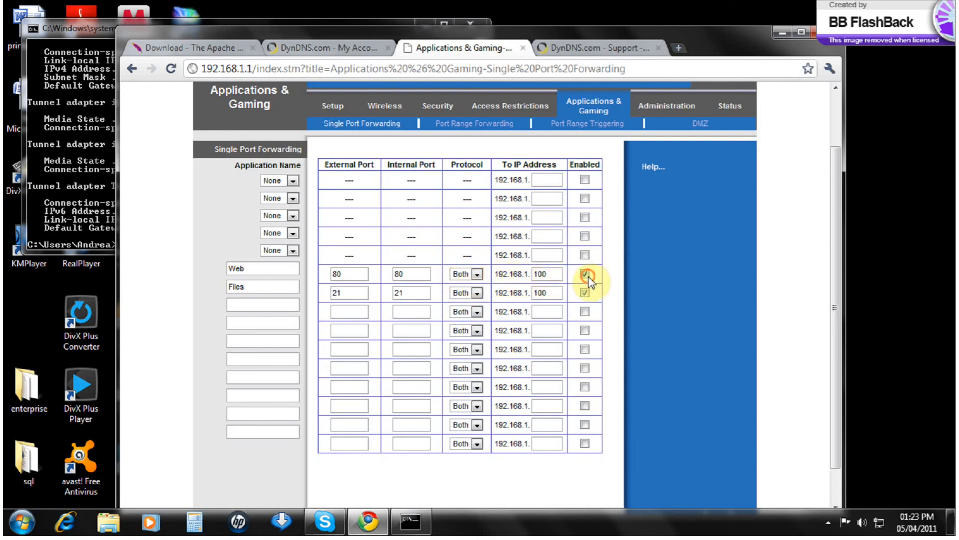
Step: Save the Web (80) and Files (21) port forwarding settings and recheck the router page
double_click(584, 35)
scroll(448, 453, "down", 1)
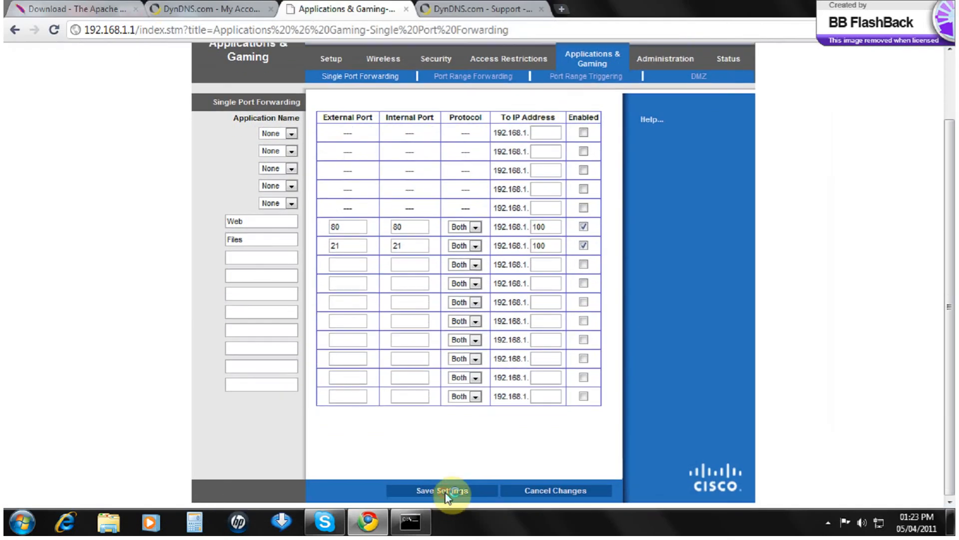
left_click(448, 492)
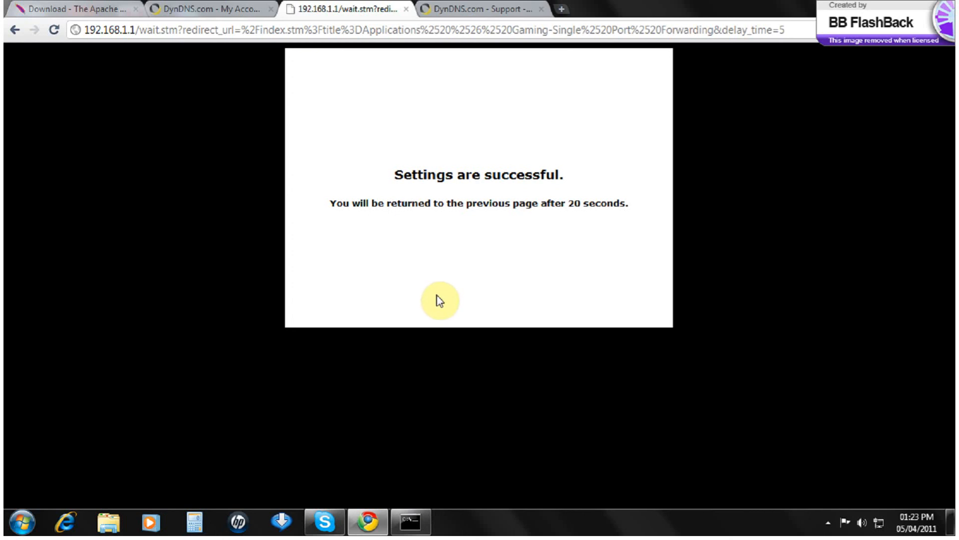
left_click(205, 16)
left_click(306, 15)
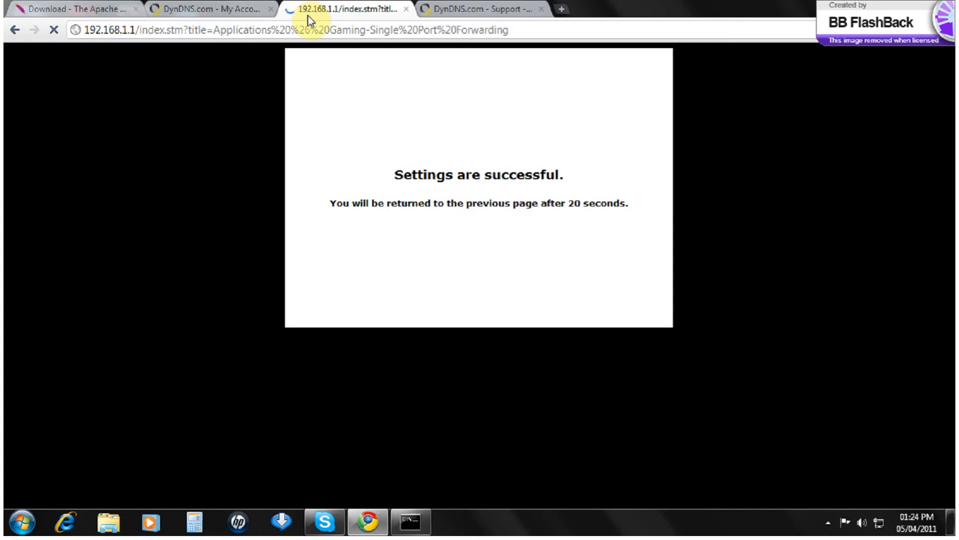
scroll(428, 262, "down", 3)
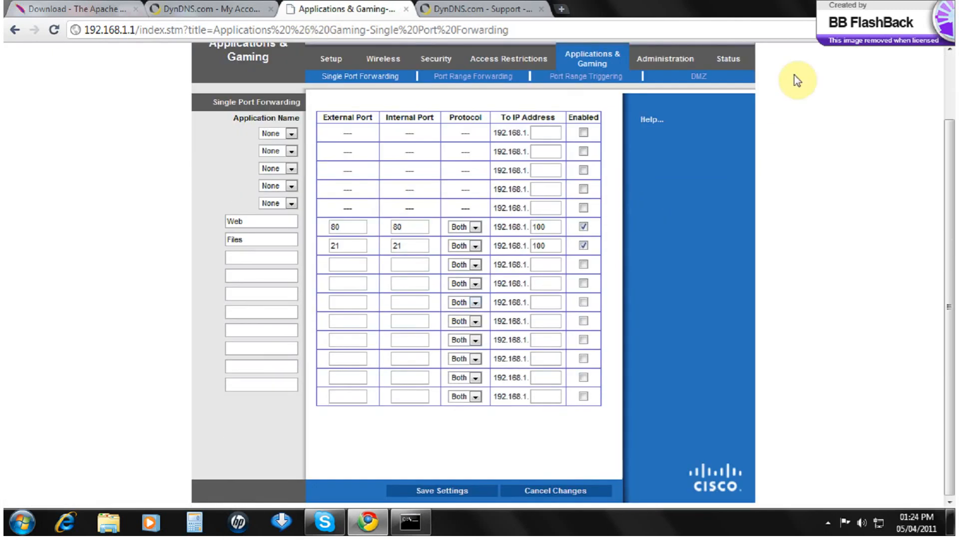
Step: Close the router settings tab and return to the DynDNS account tab
left_click(407, 10)
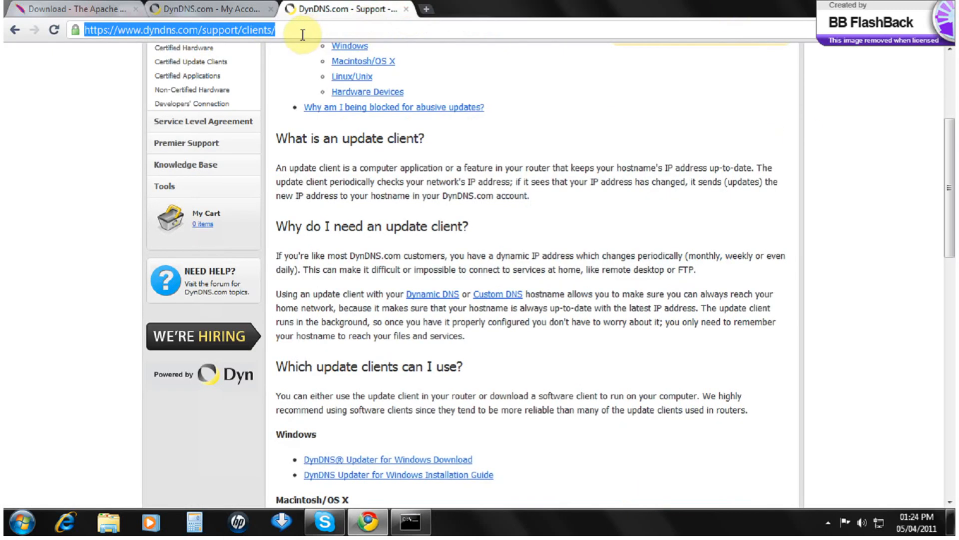
left_click(104, 13)
left_click(219, 17)
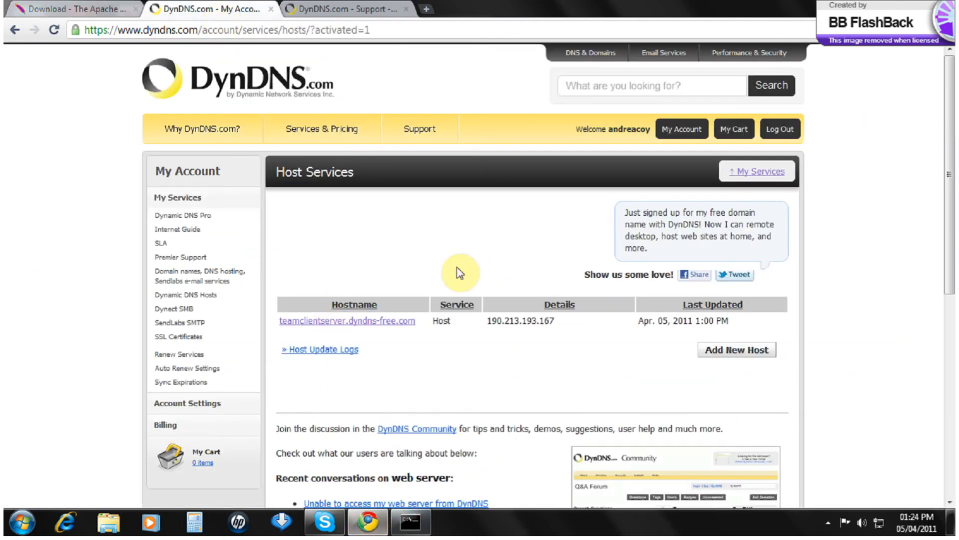
Step: Load teamclientserver.dyndns-free.com to confirm Apache's It works! page, then close Command Prompt
left_click(274, 31)
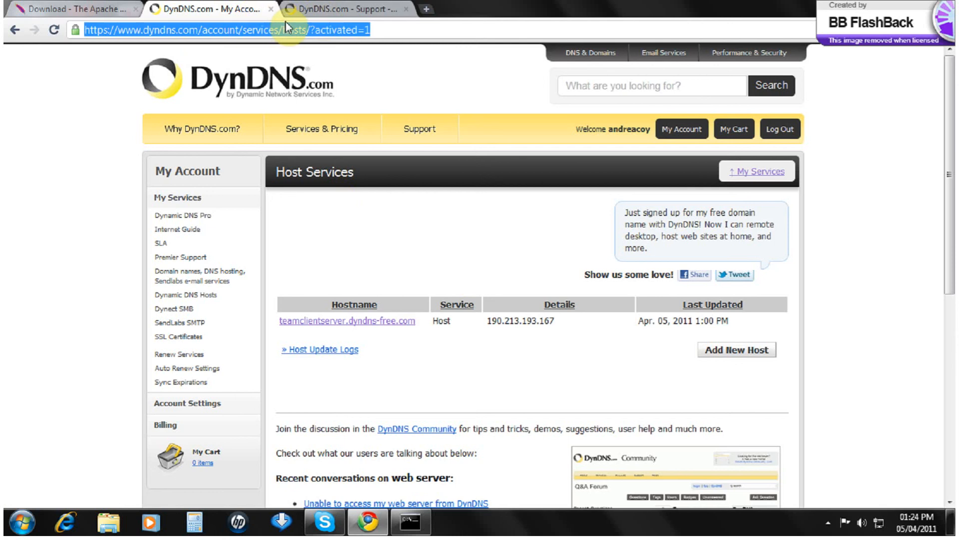
type("team")
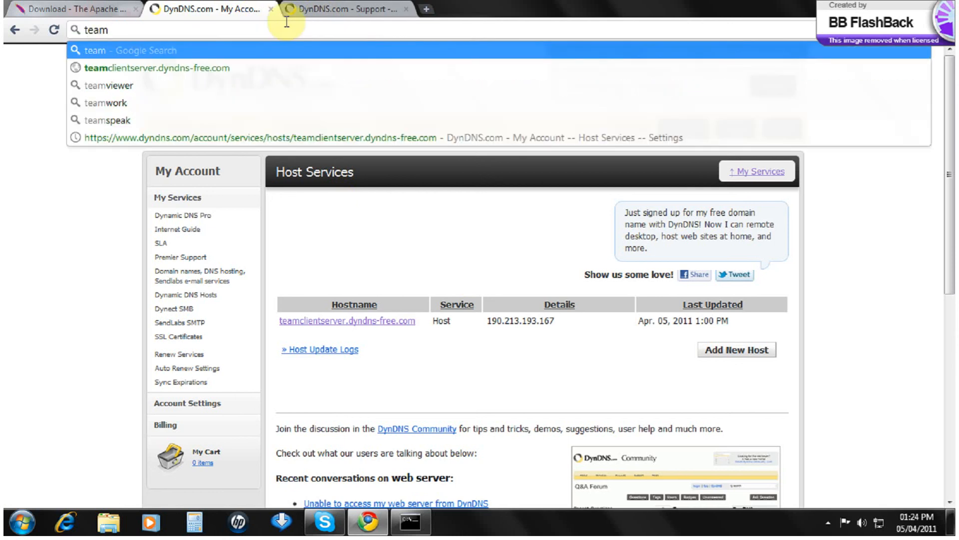
key("Down")
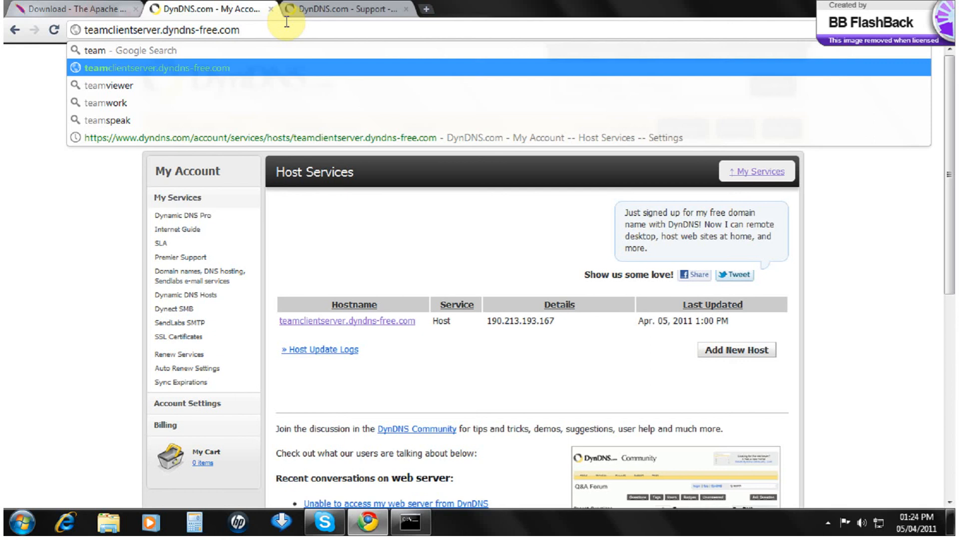
key("Return")
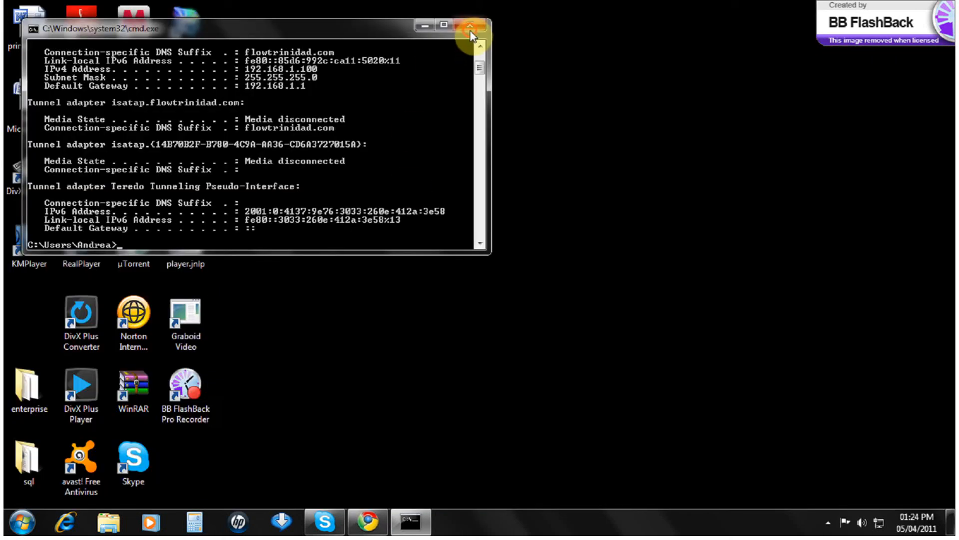
left_click(468, 31)
Step: Browse from Computer to C:\Program Files (x86)\Apache Software Foundation\Apache2.2\htdocs
left_click(22, 522)
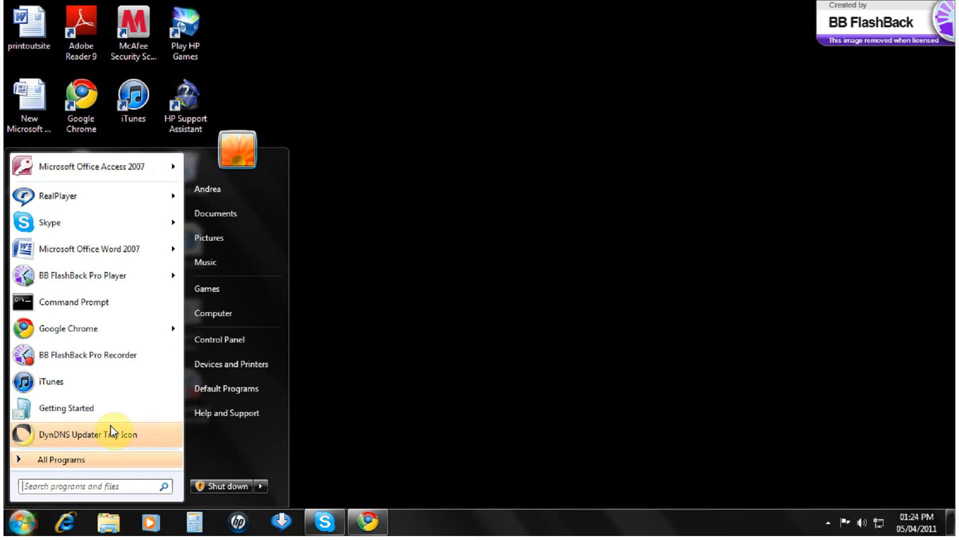
left_click(239, 314)
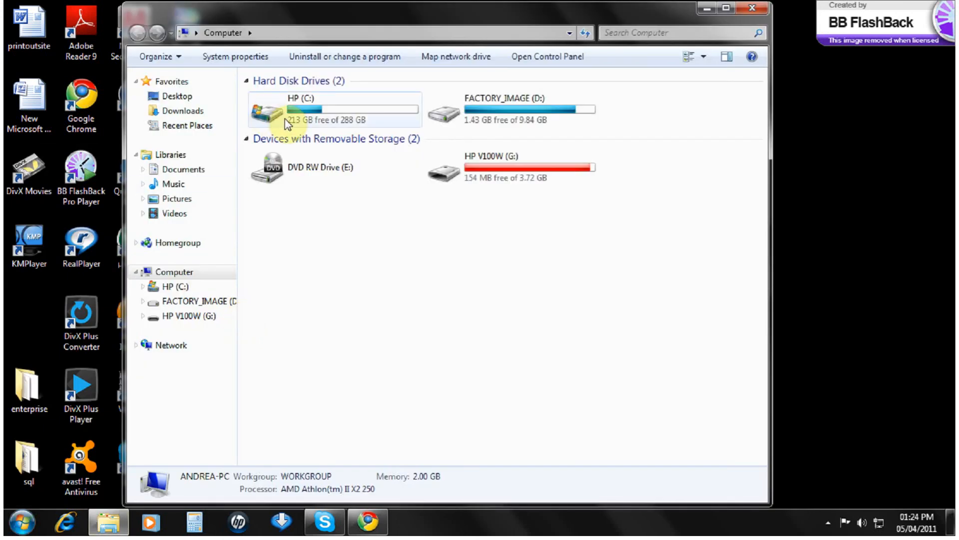
double_click(287, 123)
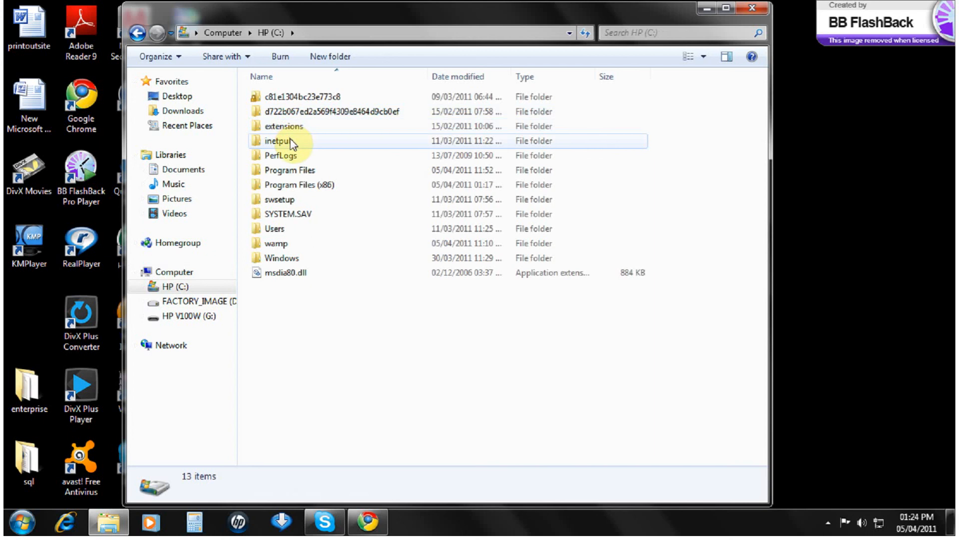
double_click(302, 186)
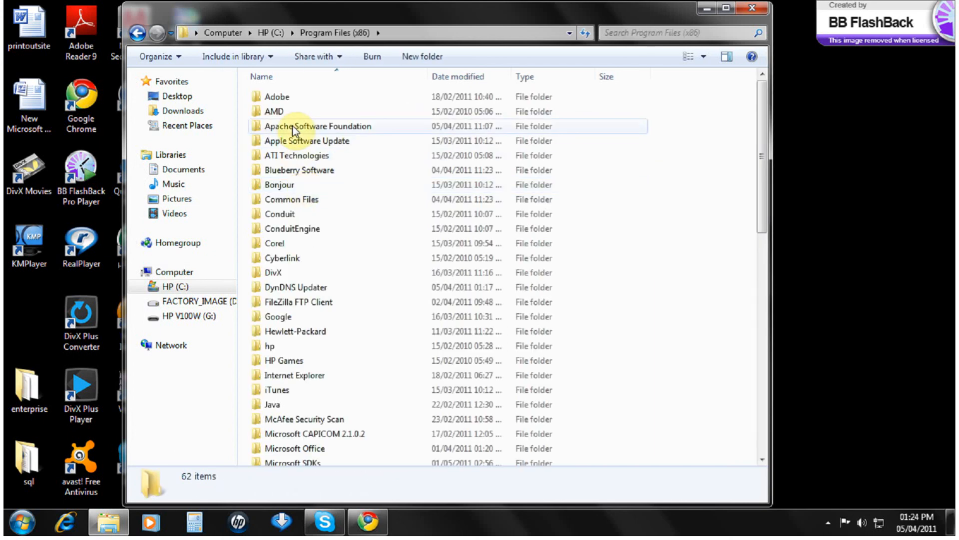
double_click(295, 130)
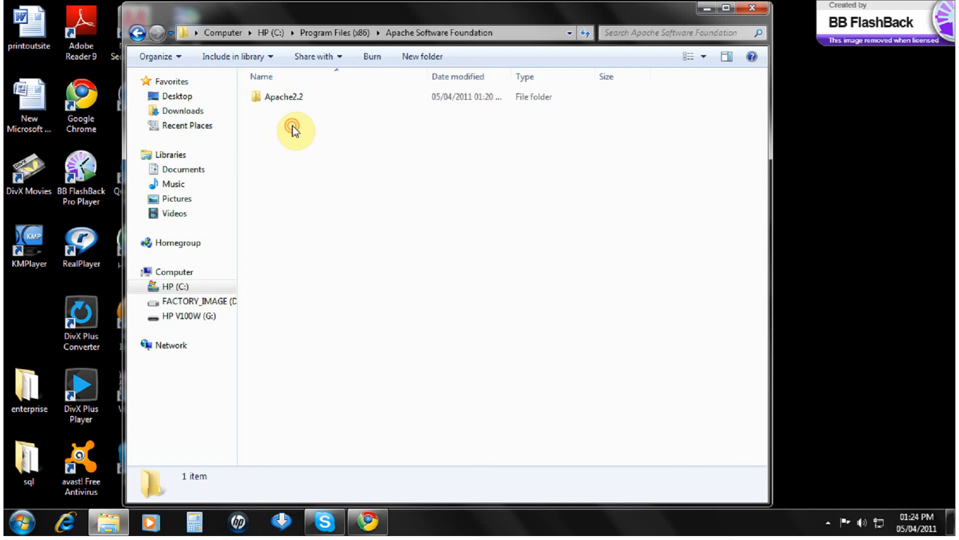
double_click(275, 98)
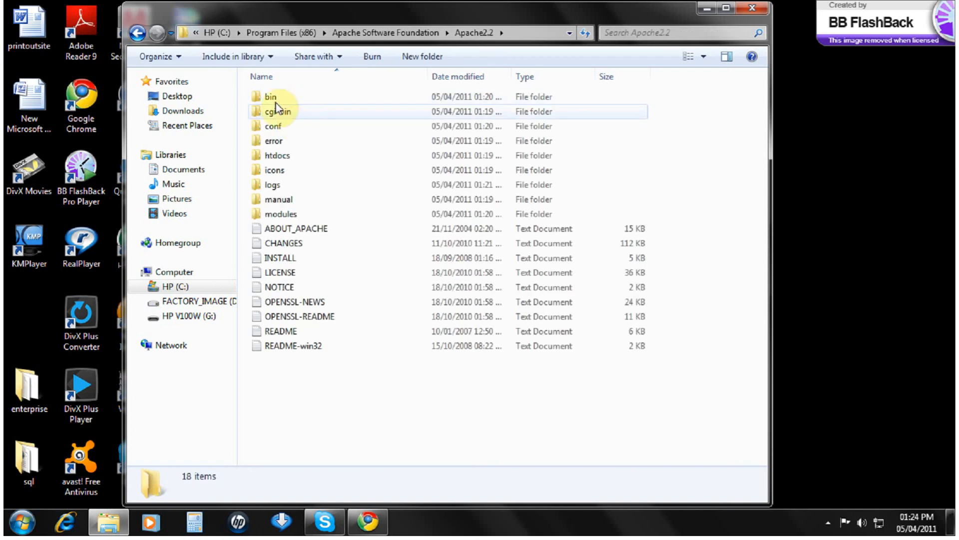
double_click(283, 156)
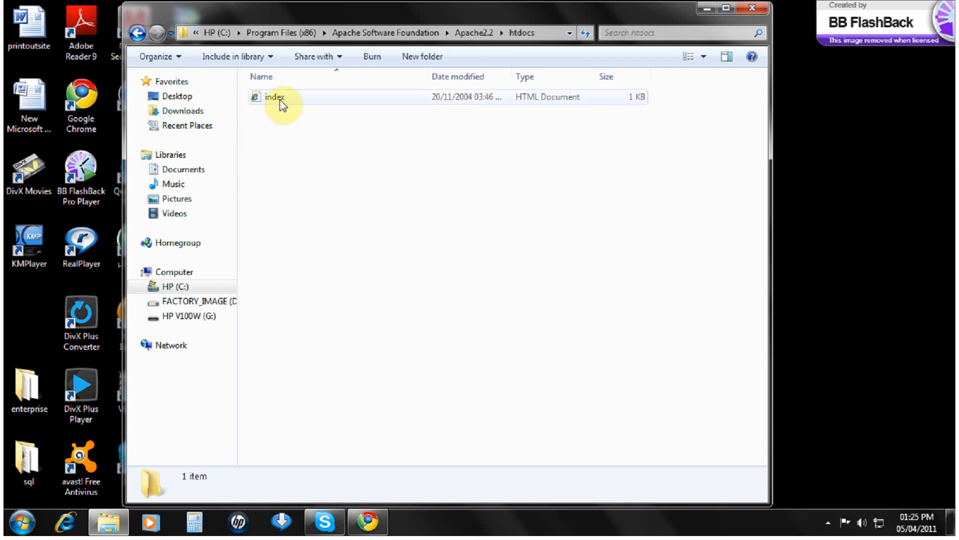